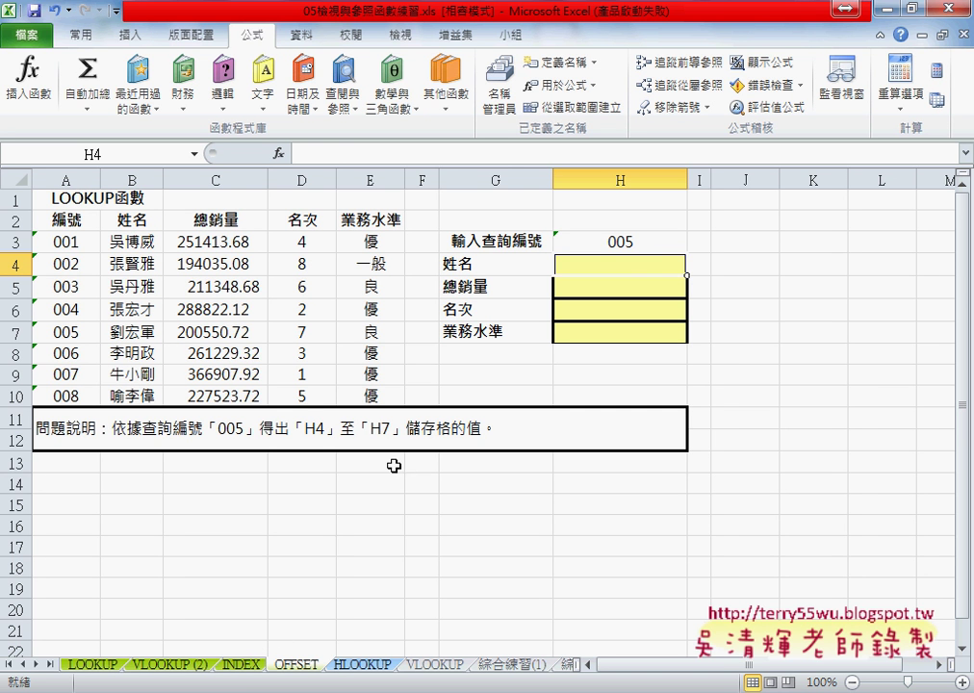
On the INDEX sheet, inspect H4's =INDEX(LOOKUP,H$3,ROW()-2) arguments, keeping the formula unchanged.
click(241, 665)
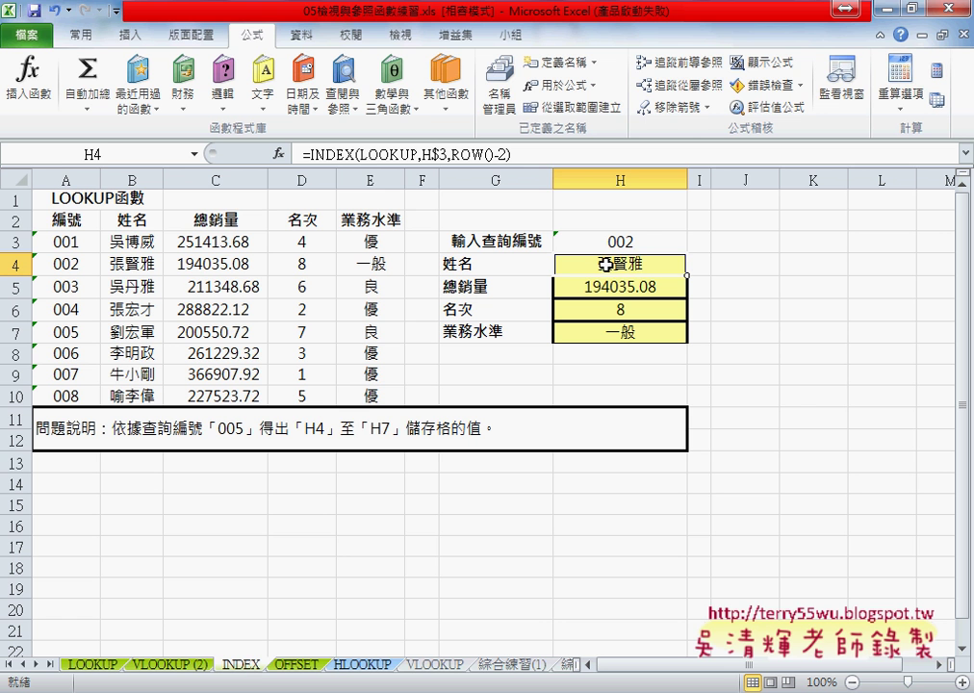
click(279, 156)
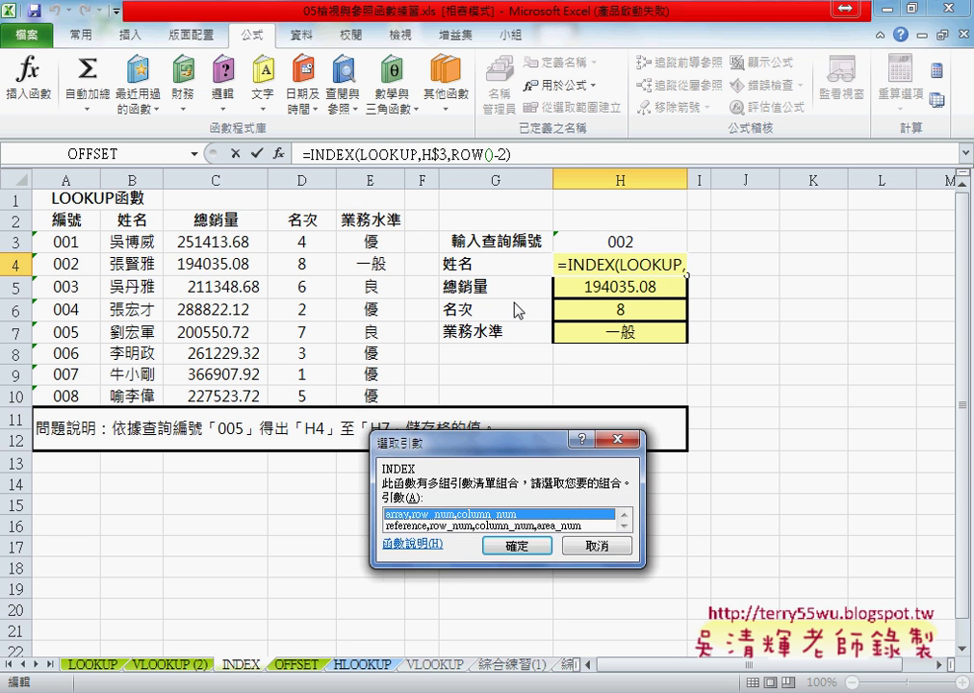
click(571, 549)
drag(532, 390, 595, 422)
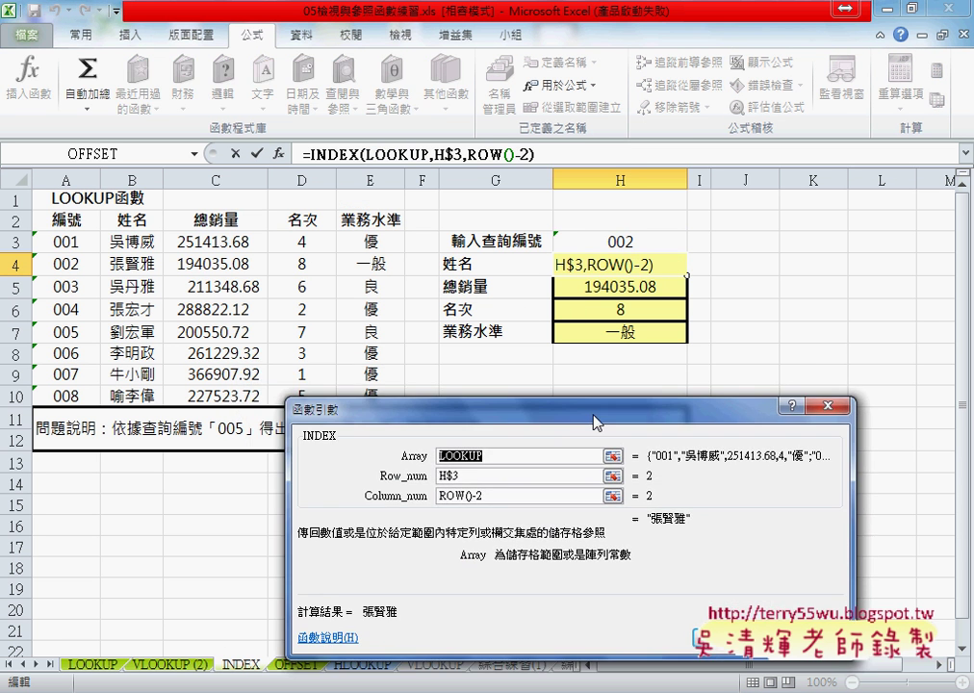
click(485, 479)
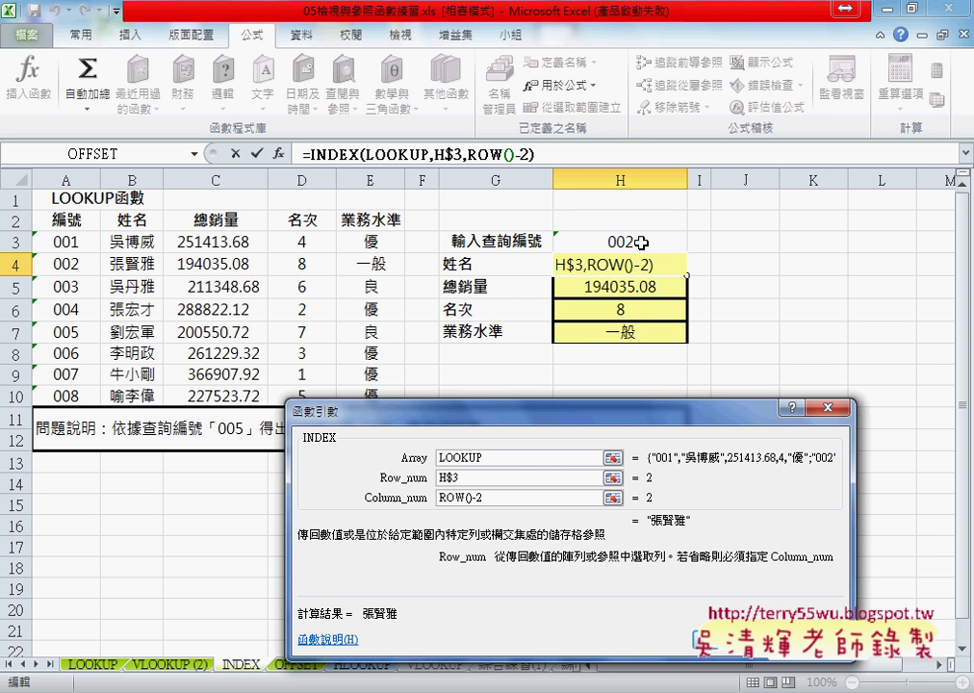
click(505, 498)
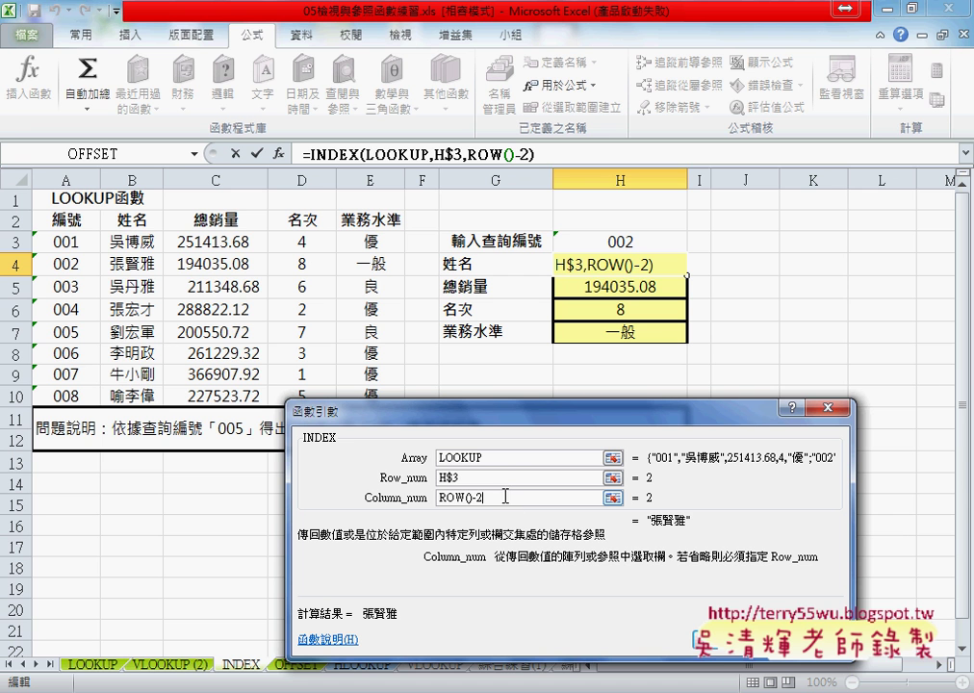
double_click(507, 499)
key(Return)
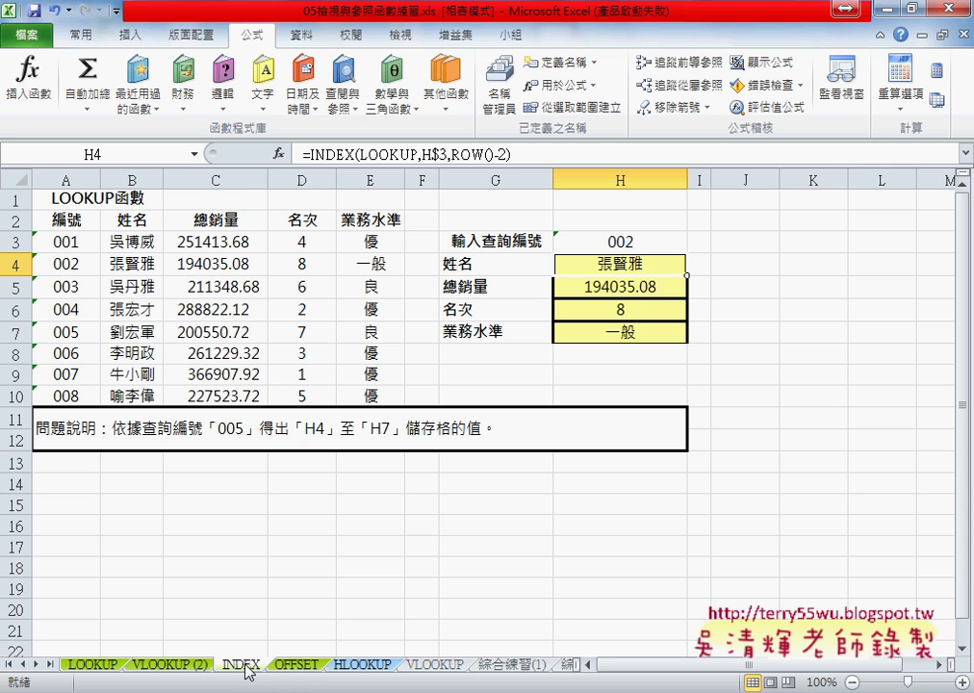
Return to the OFFSET sheet, where H4:H7 are empty for lookup ID 005.
click(296, 664)
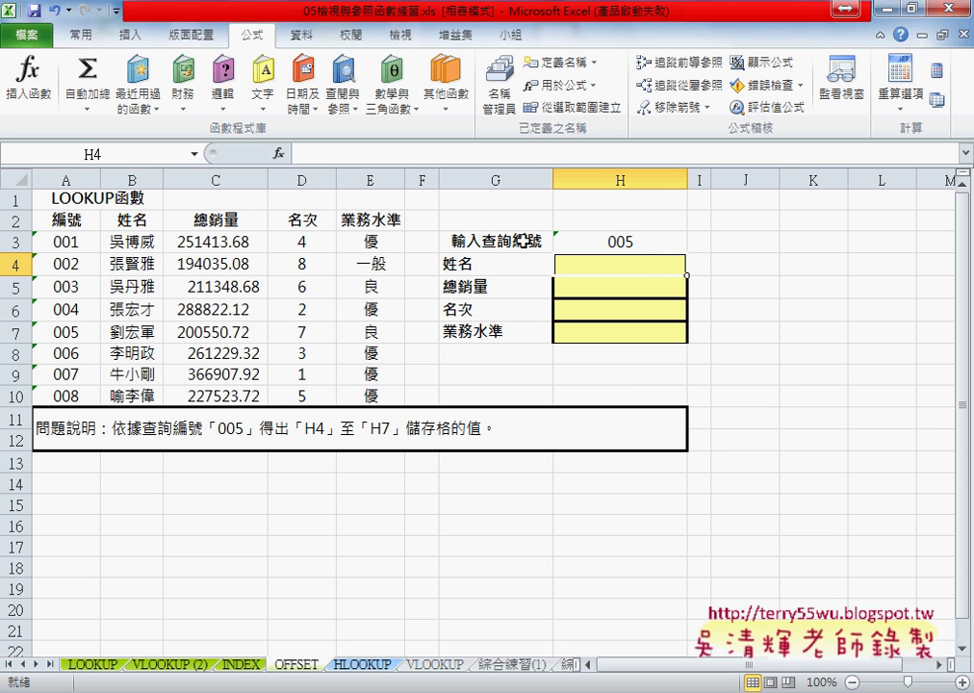
Select cell H4 as the target for the first OFFSET formula.
click(279, 154)
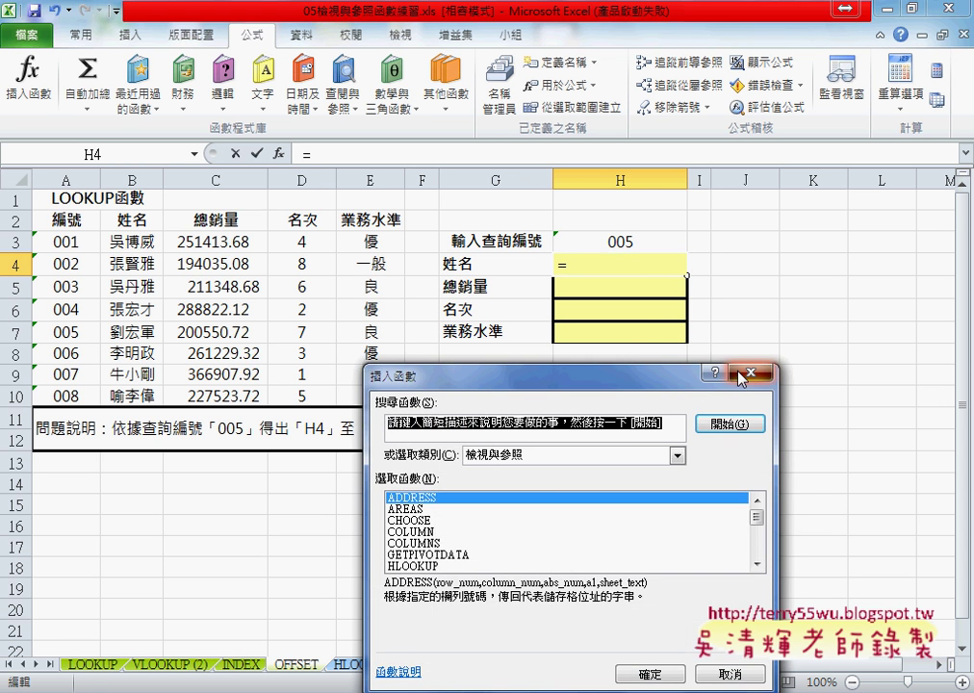
key(Escape)
drag(617, 285, 614, 332)
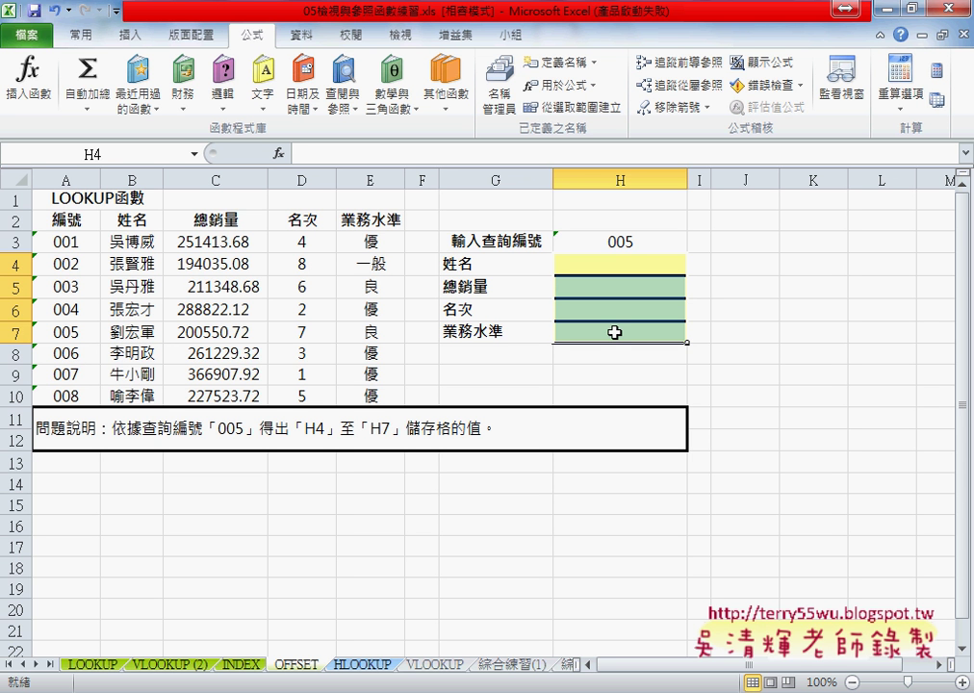
click(623, 265)
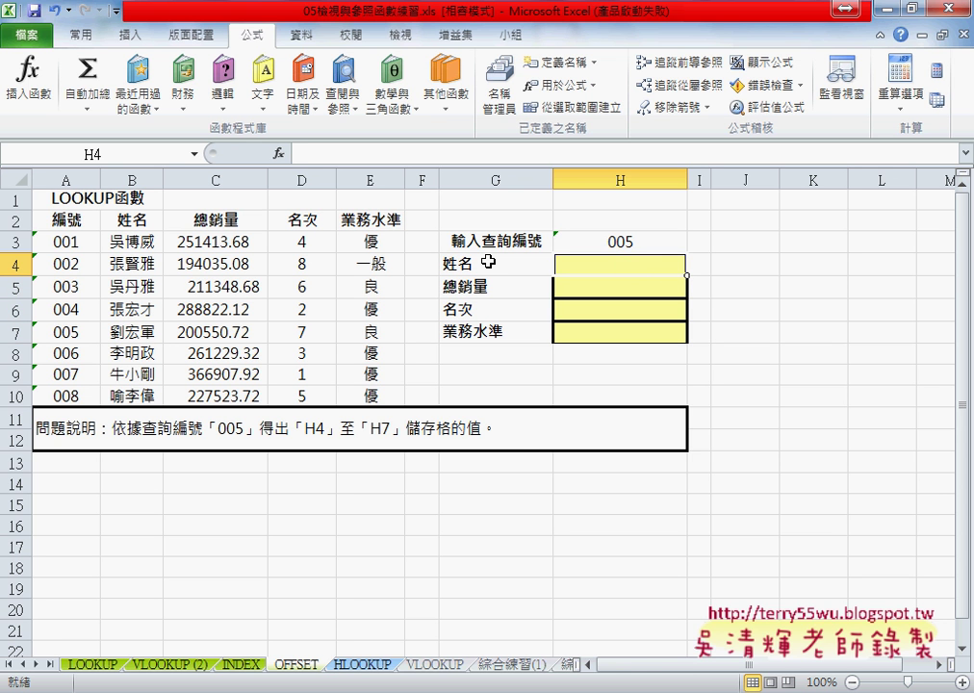
Pick OFFSET from the Lookup & Reference functions for H4.
click(279, 154)
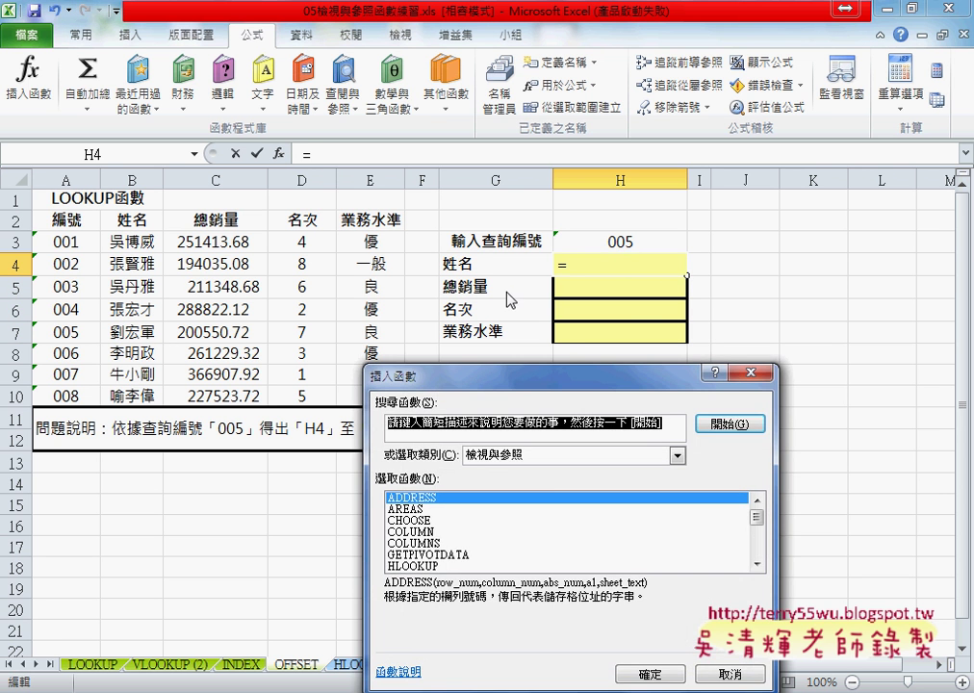
drag(594, 384, 750, 321)
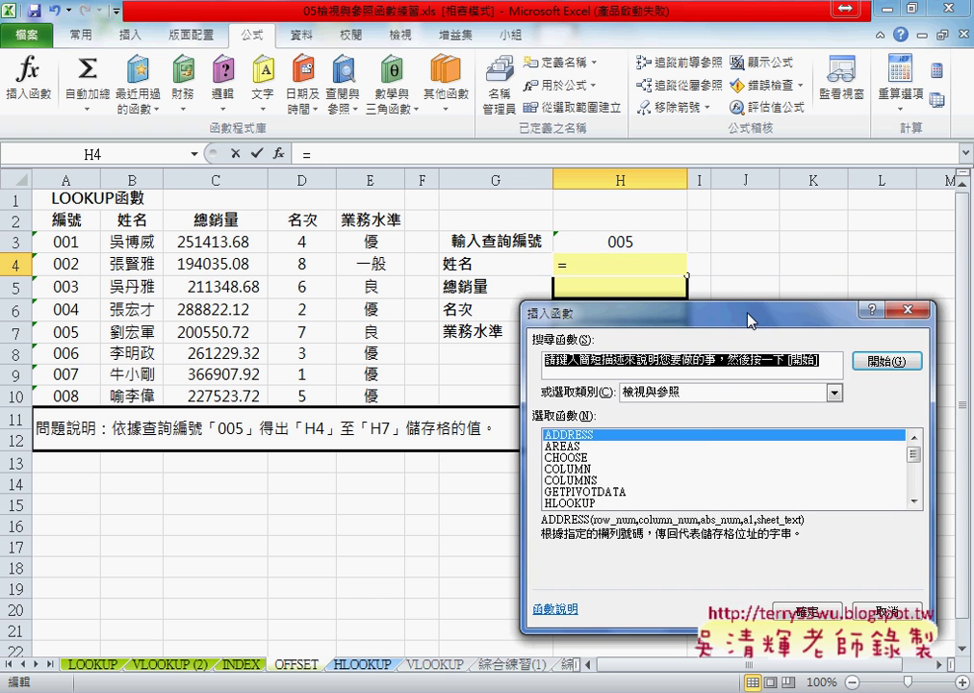
click(917, 501)
click(916, 502)
click(916, 502)
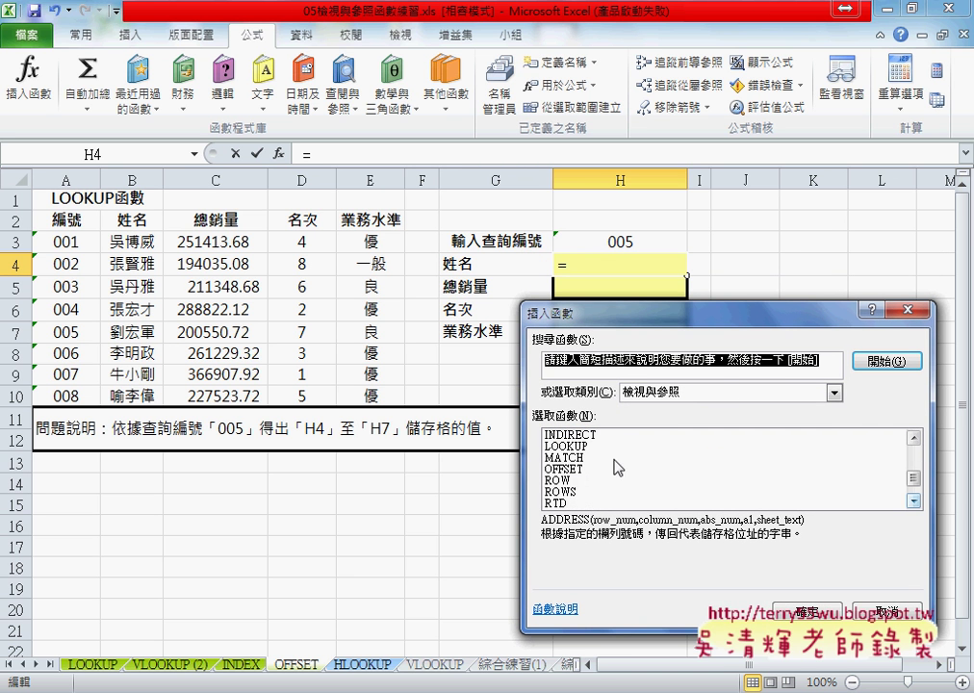
click(583, 470)
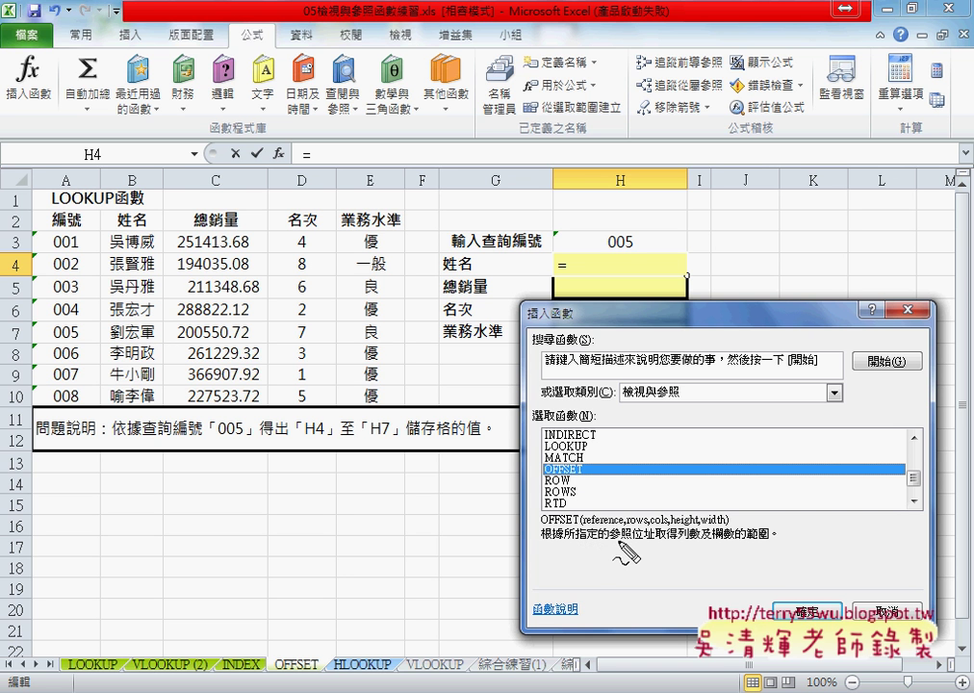
drag(610, 545, 653, 545)
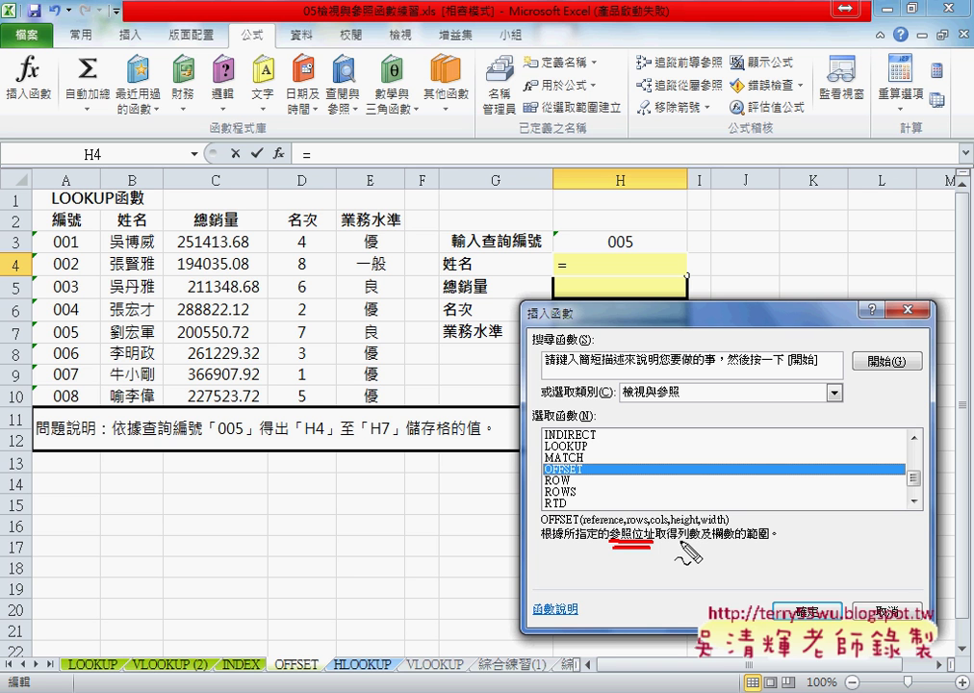
drag(679, 541, 731, 542)
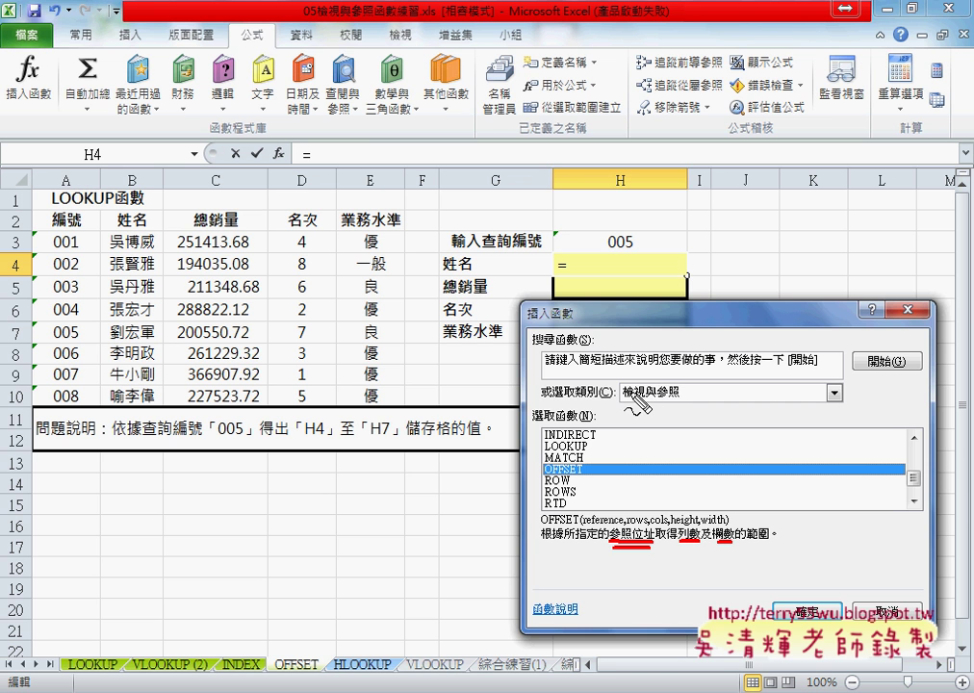
key(Escape)
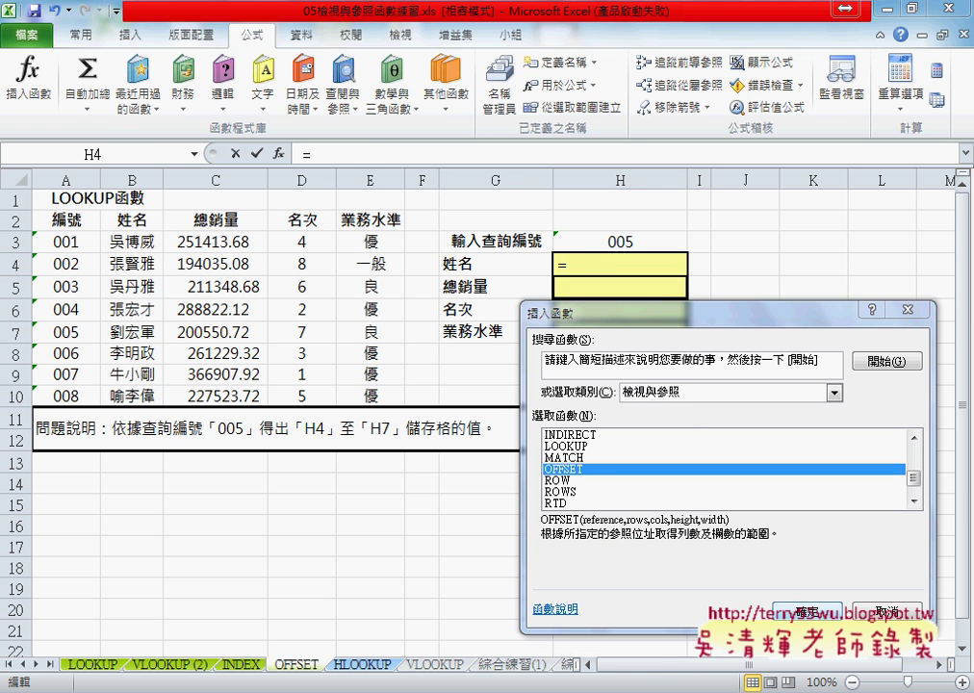
Open the OFFSET Function Arguments dialog for H4, leaving all arguments empty.
click(799, 610)
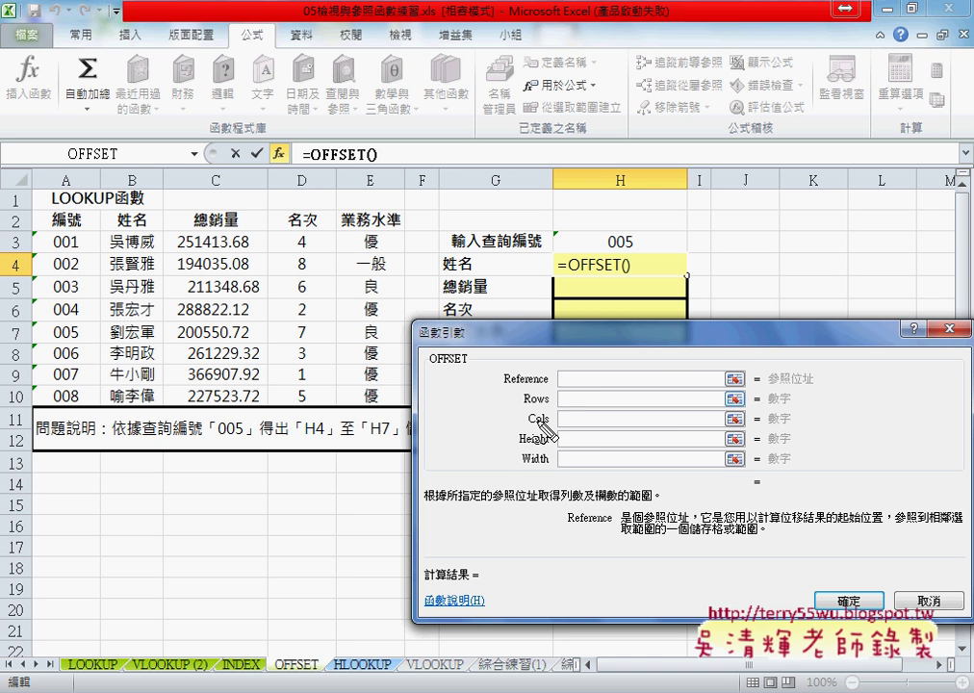
mouse_move(518, 429)
mouse_down()
mouse_move(586, 427)
mouse_move(562, 458)
mouse_move(565, 442)
mouse_up()
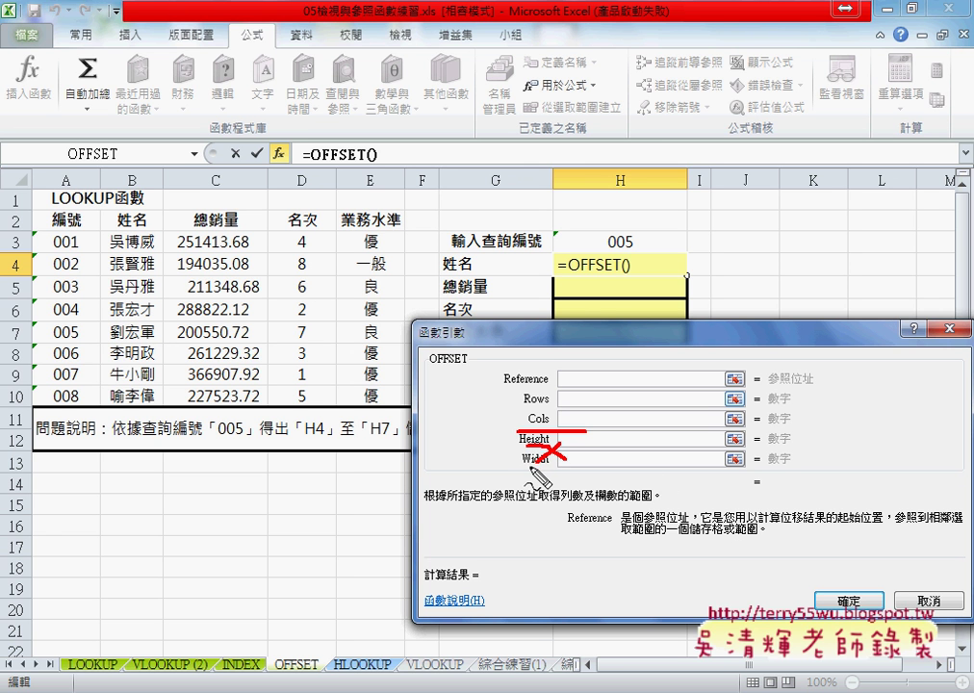
drag(523, 460, 540, 454)
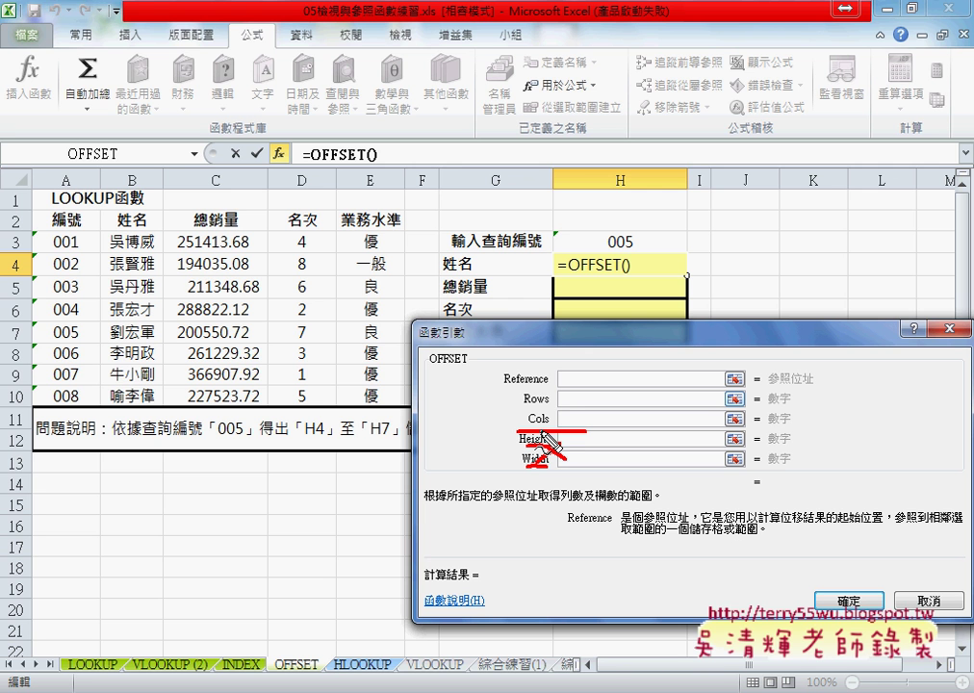
mouse_move(500, 388)
mouse_down()
mouse_move(550, 388)
mouse_move(499, 380)
mouse_up()
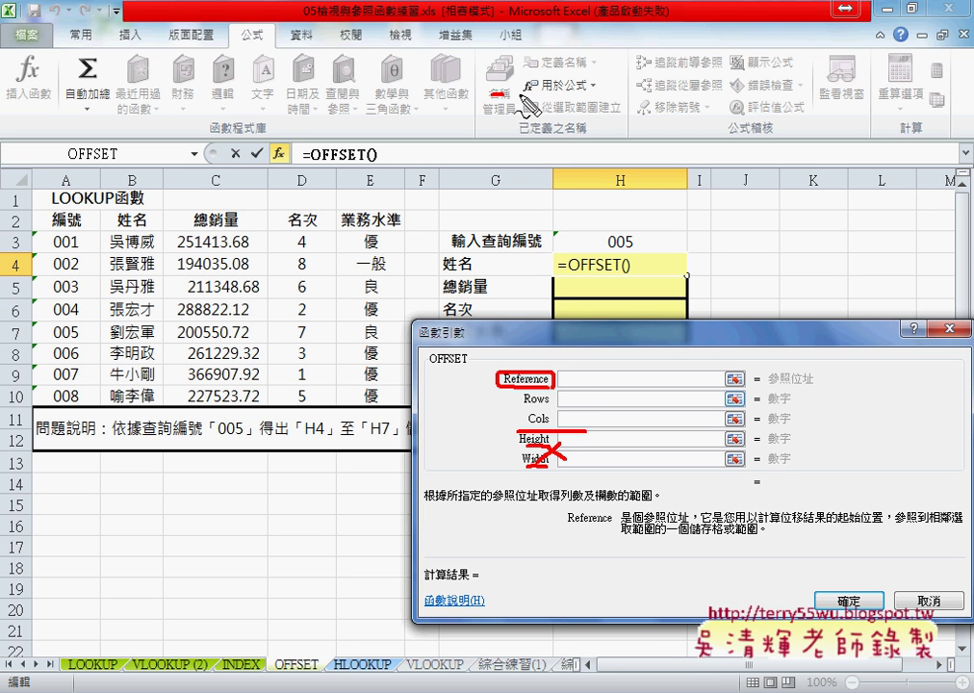
mouse_move(614, 85)
mouse_down()
mouse_move(644, 96)
mouse_move(613, 113)
mouse_up()
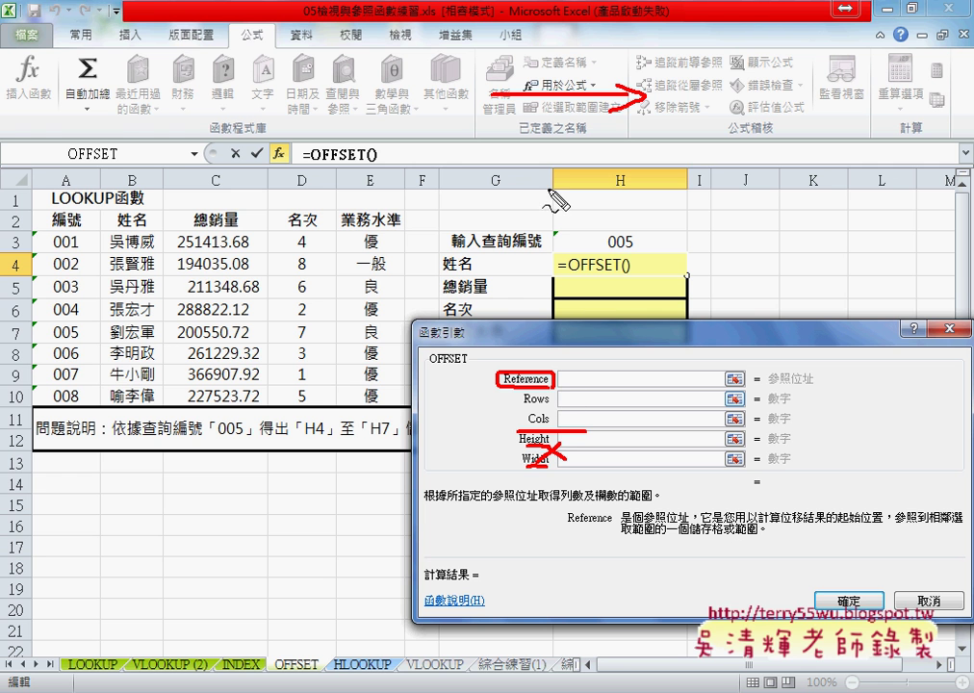
drag(518, 445, 552, 444)
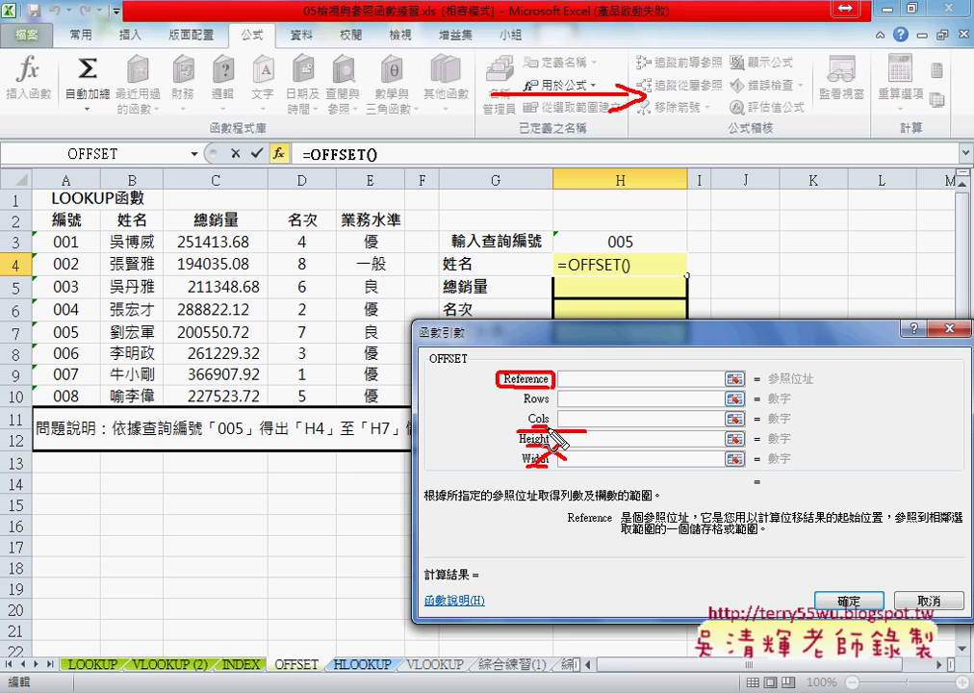
Annotate the Rows argument and its link to the formula, then clear the markings.
drag(524, 408, 550, 408)
drag(595, 110, 495, 175)
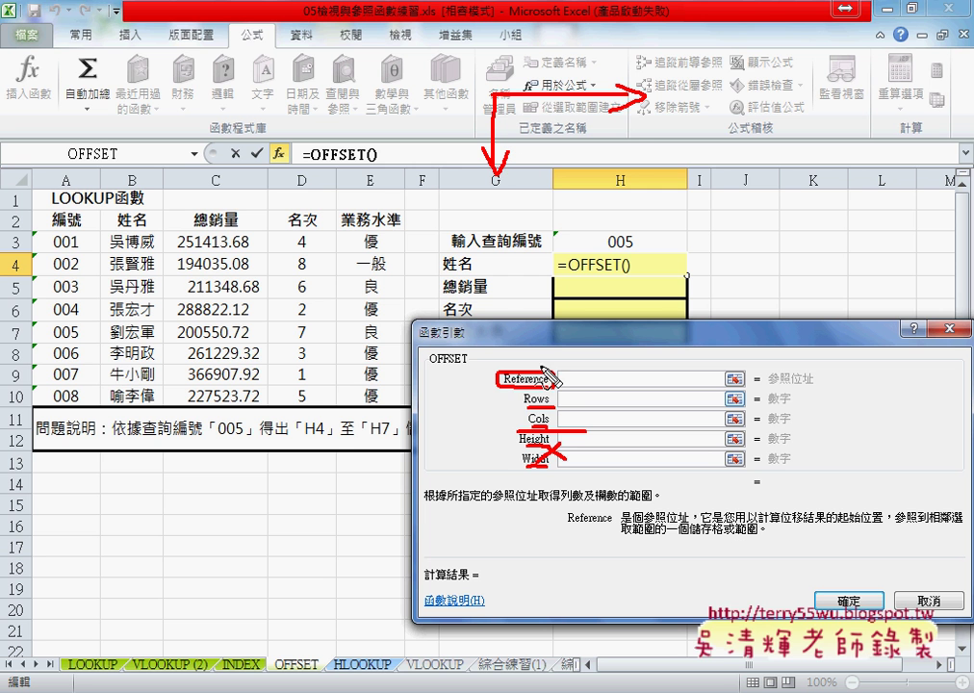
mouse_move(506, 395)
mouse_down()
mouse_move(472, 178)
mouse_move(498, 178)
mouse_move(501, 53)
mouse_up()
drag(491, 97, 446, 96)
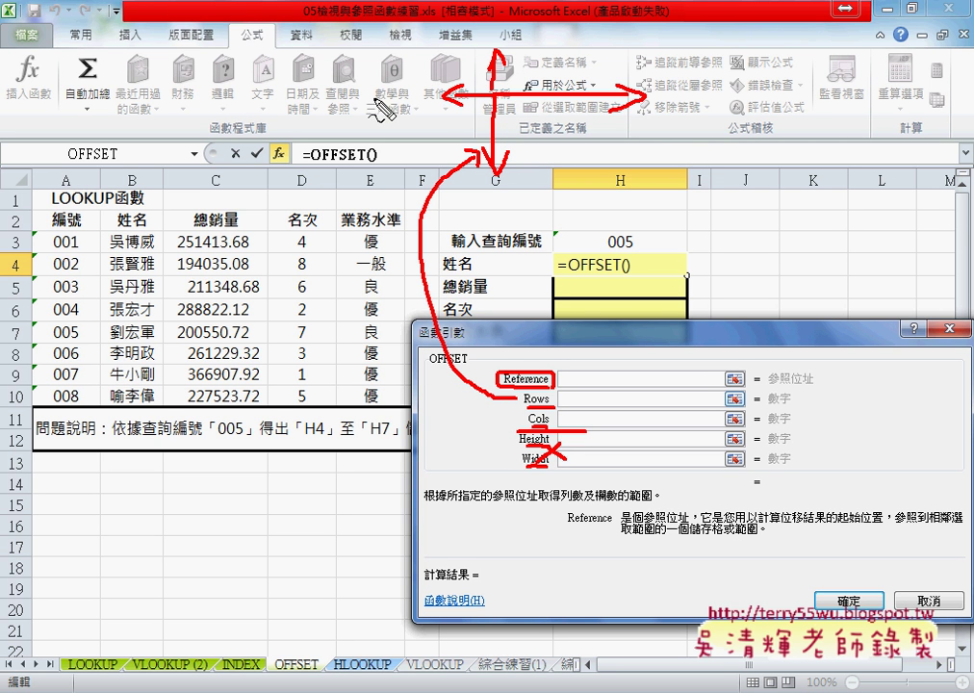
drag(375, 98, 410, 105)
click(411, 117)
drag(496, 59, 500, 19)
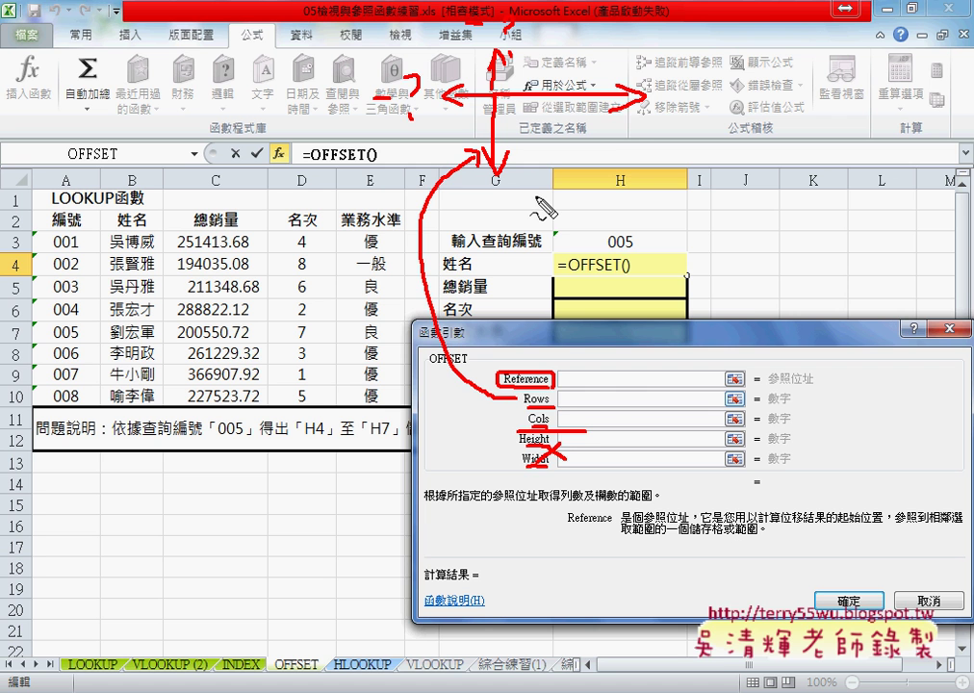
key(Escape)
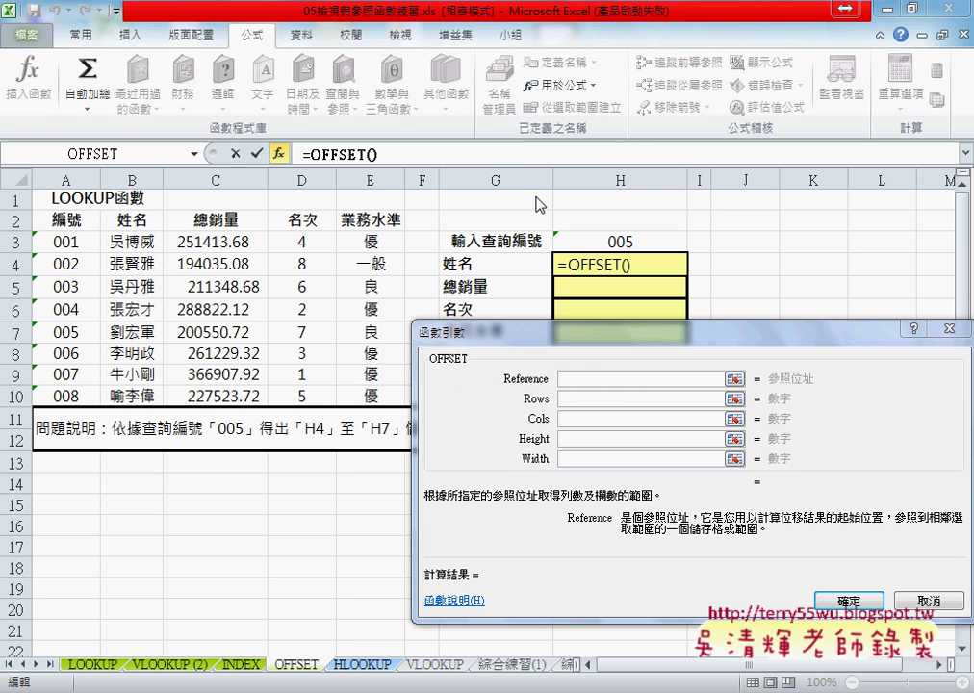
Sketch how the offset runs from header A2 down to ID 005, then clear the sketch.
click(565, 378)
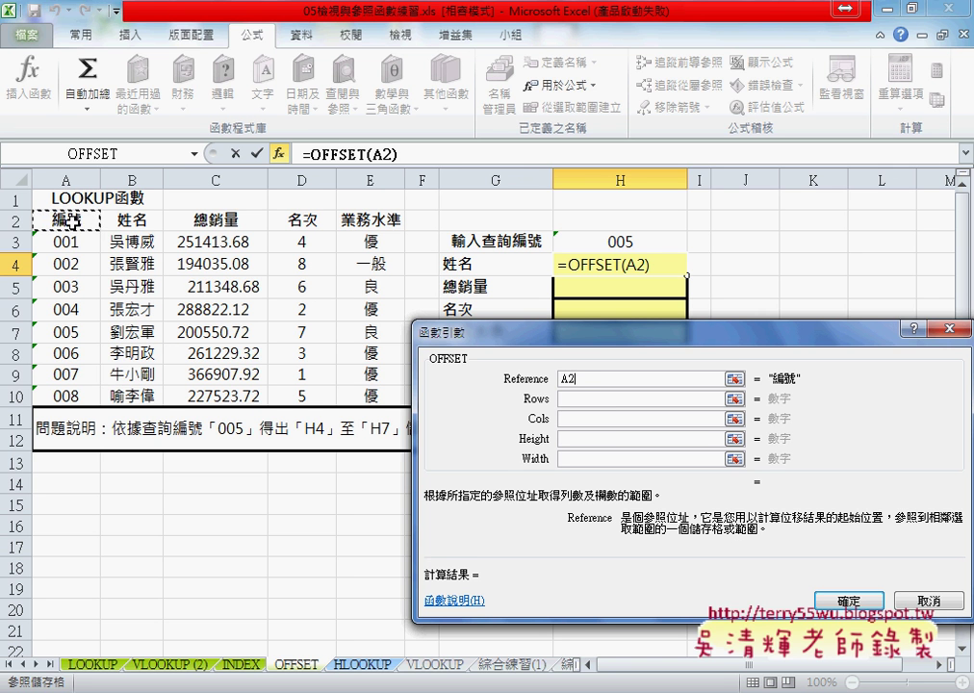
click(571, 400)
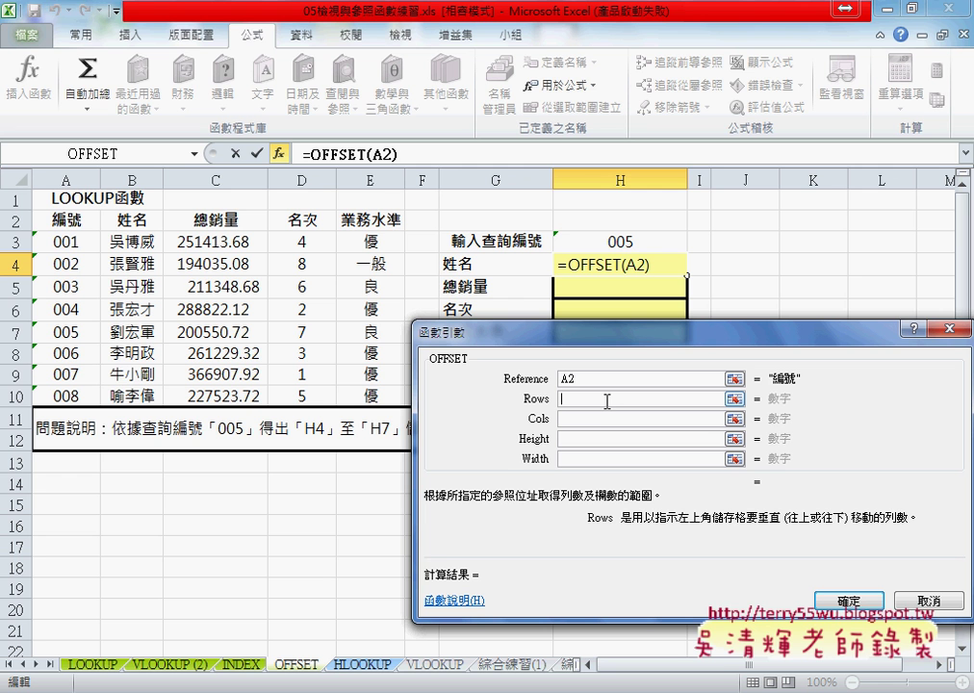
drag(609, 252, 635, 252)
drag(70, 235, 85, 231)
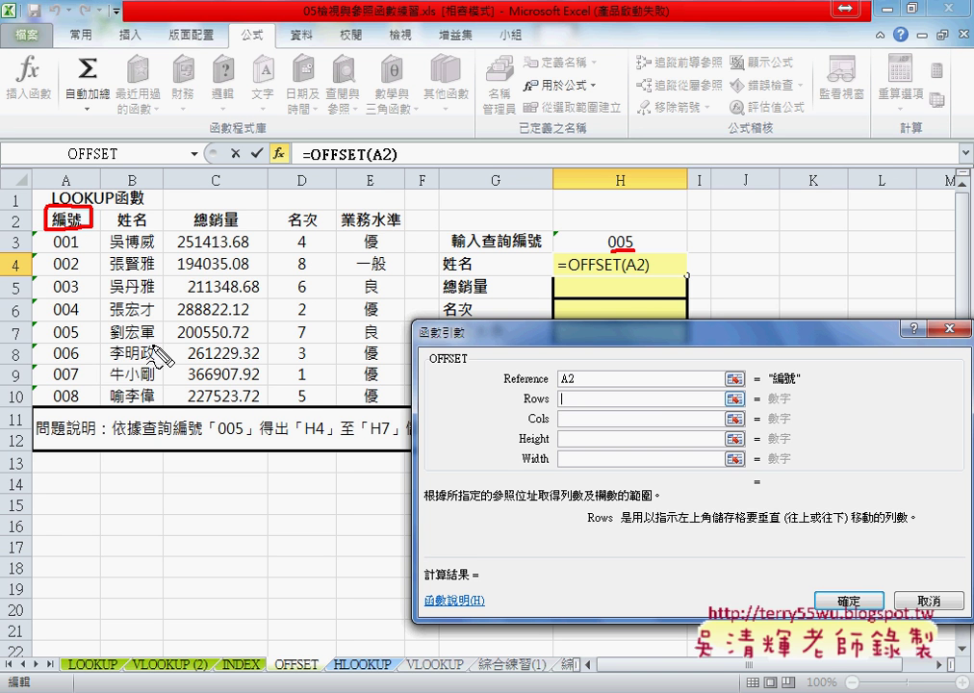
drag(109, 324, 118, 322)
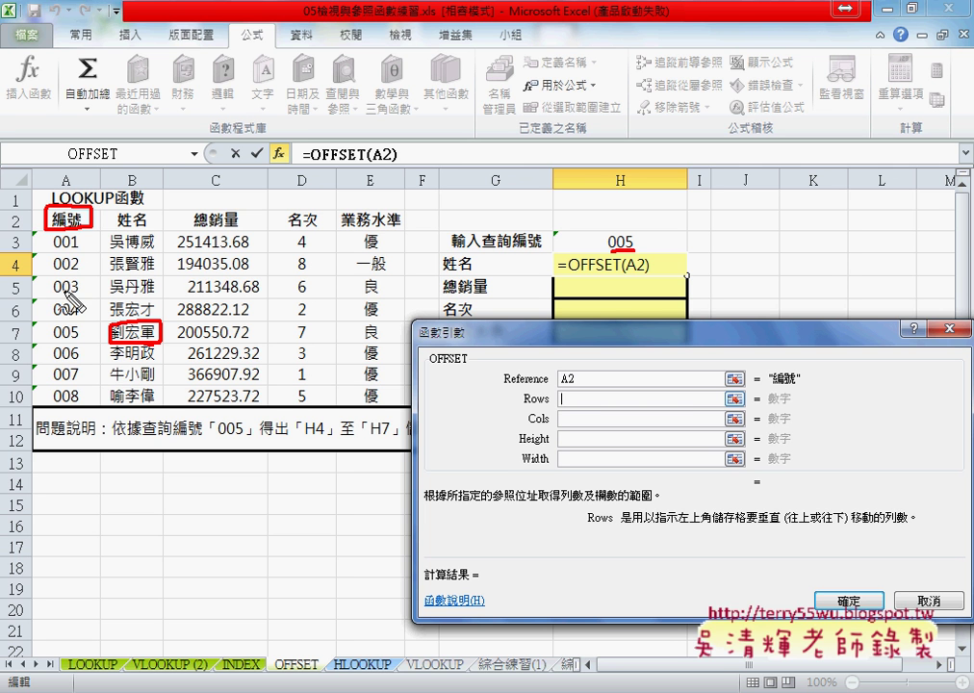
drag(84, 229, 86, 313)
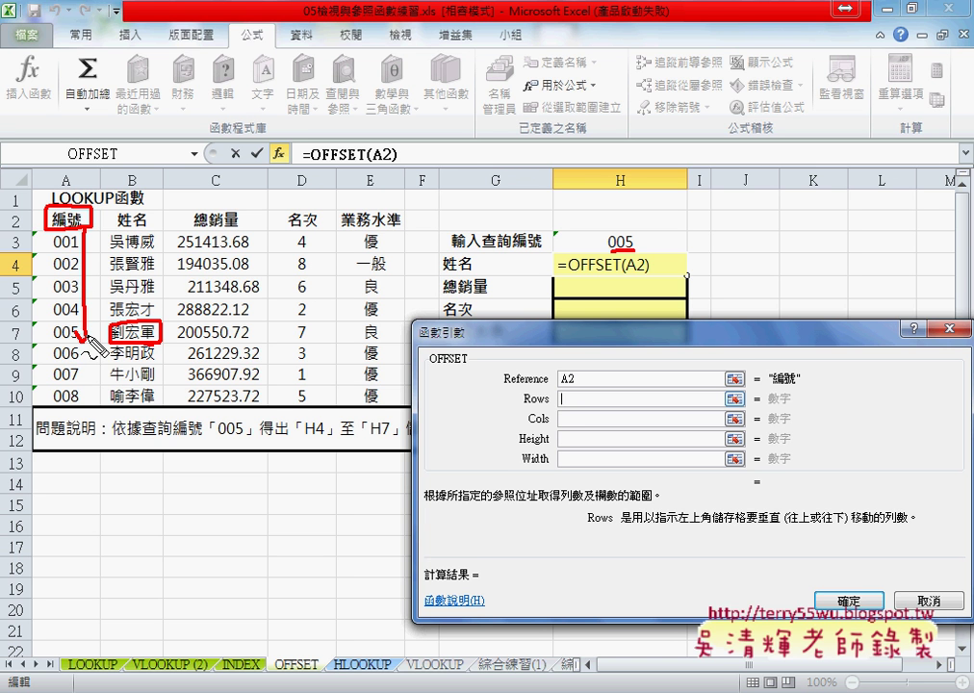
mouse_move(77, 329)
mouse_down()
mouse_move(94, 328)
mouse_move(82, 340)
mouse_up()
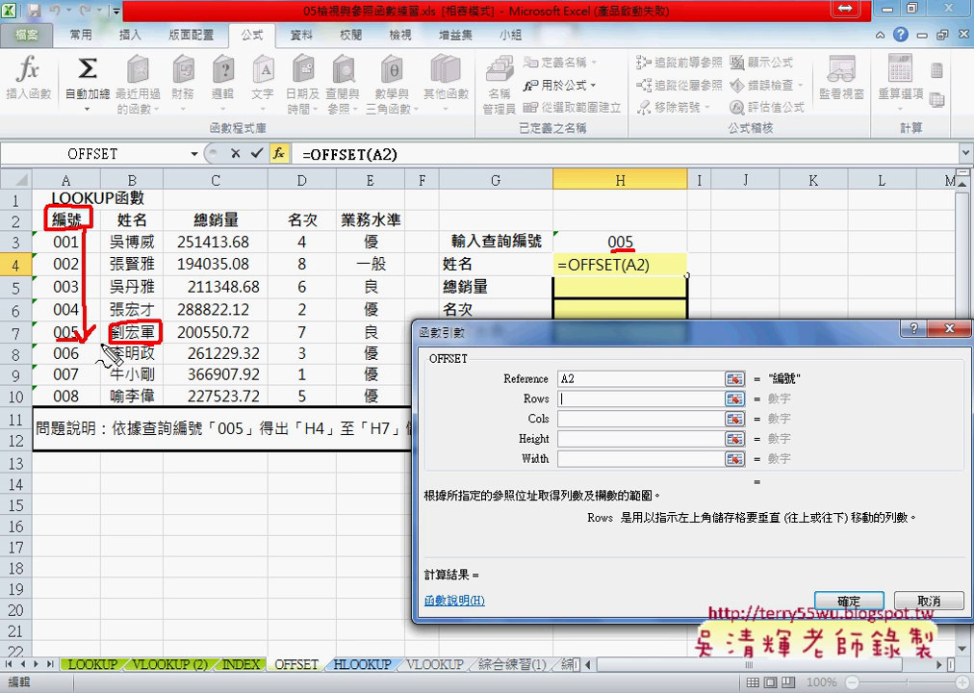
mouse_move(607, 231)
mouse_down()
mouse_move(643, 253)
mouse_move(567, 392)
mouse_up()
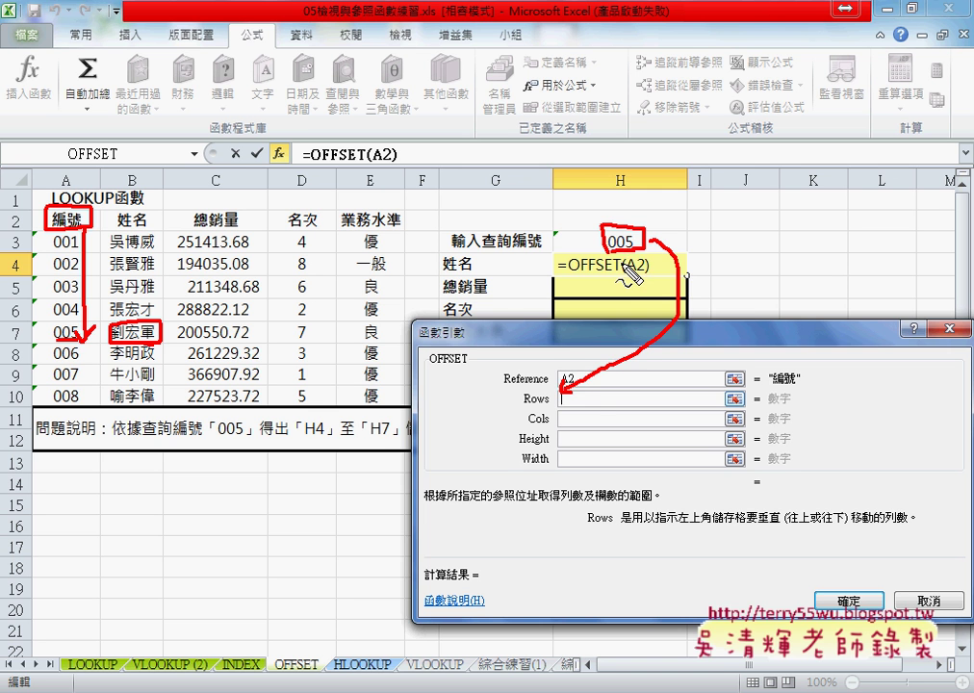
key(Escape)
Set OFFSET's Reference to A$2 and Rows to H$3.
click(600, 399)
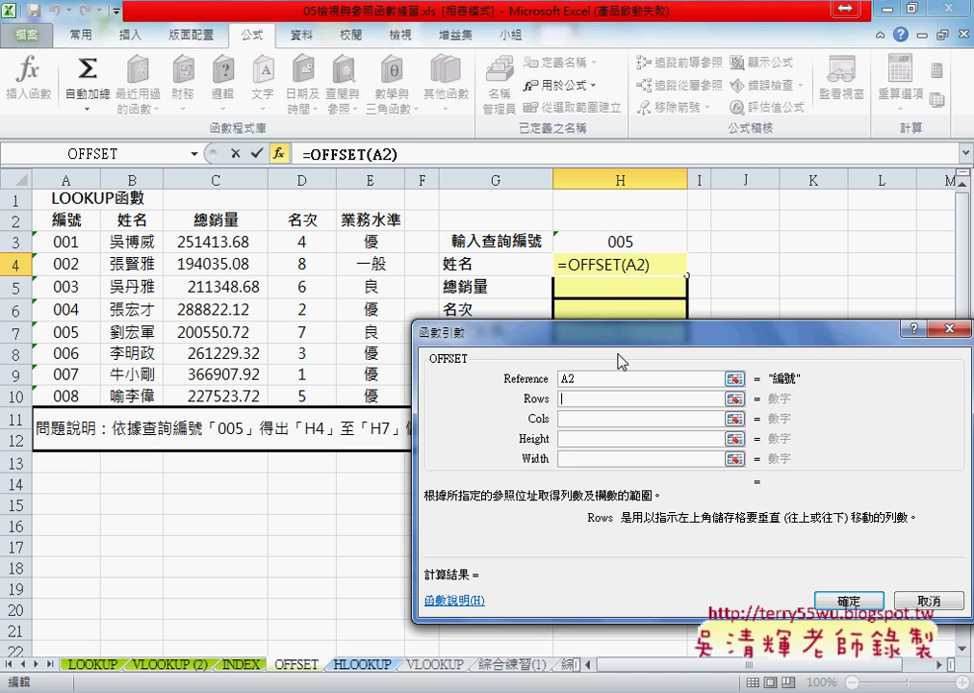
click(643, 245)
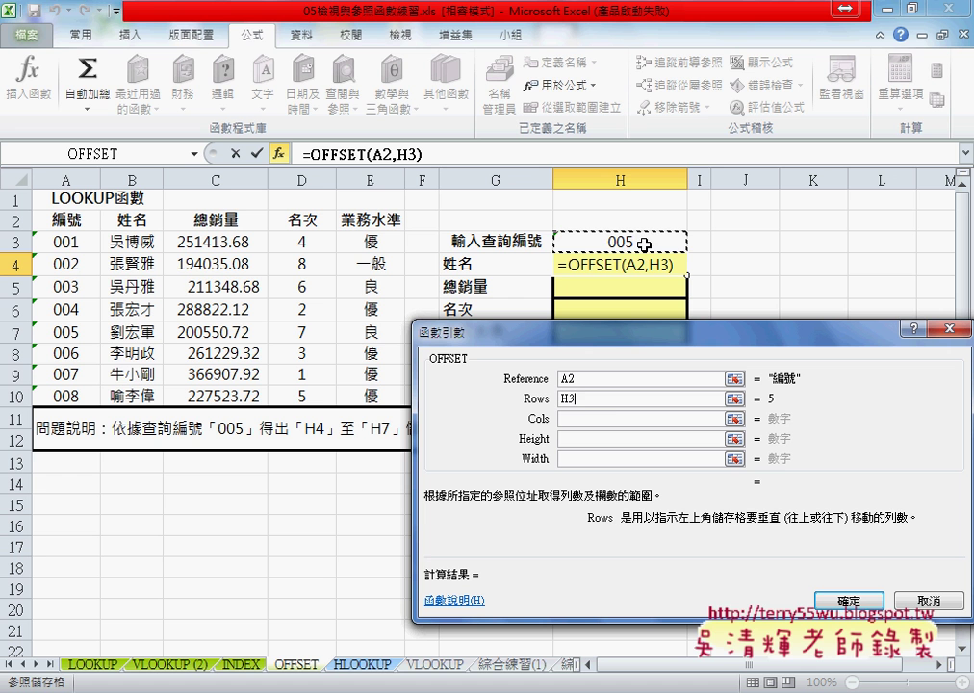
click(629, 401)
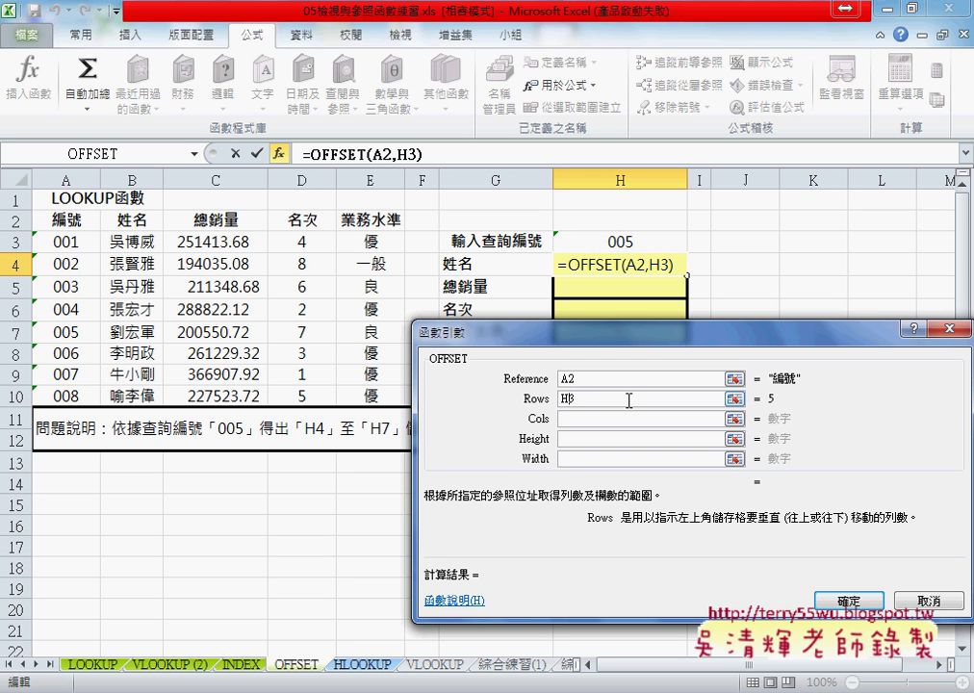
text($)
click(566, 378)
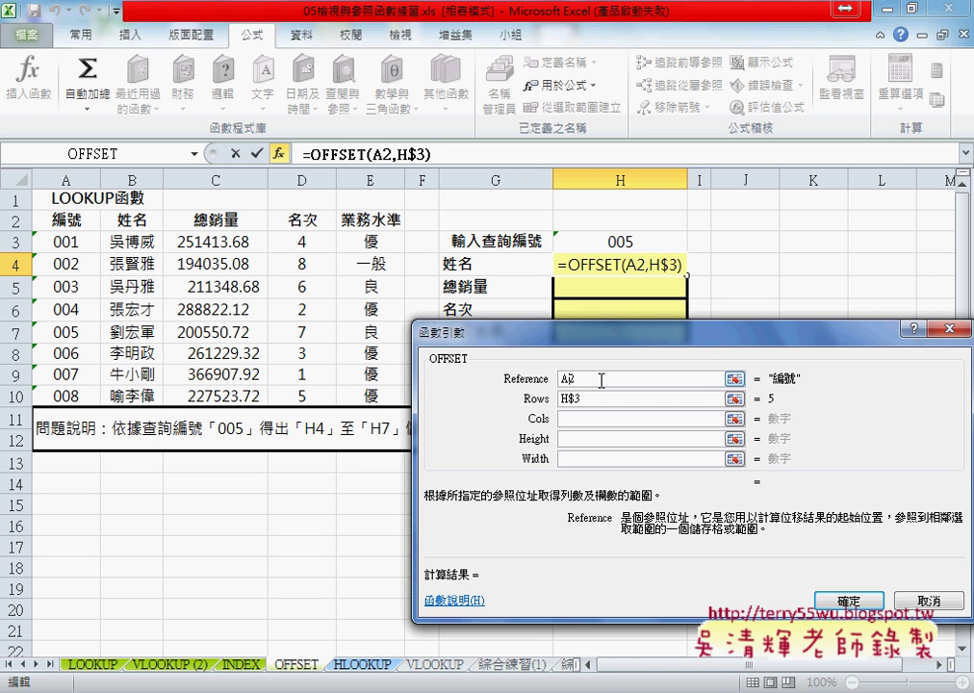
text($)
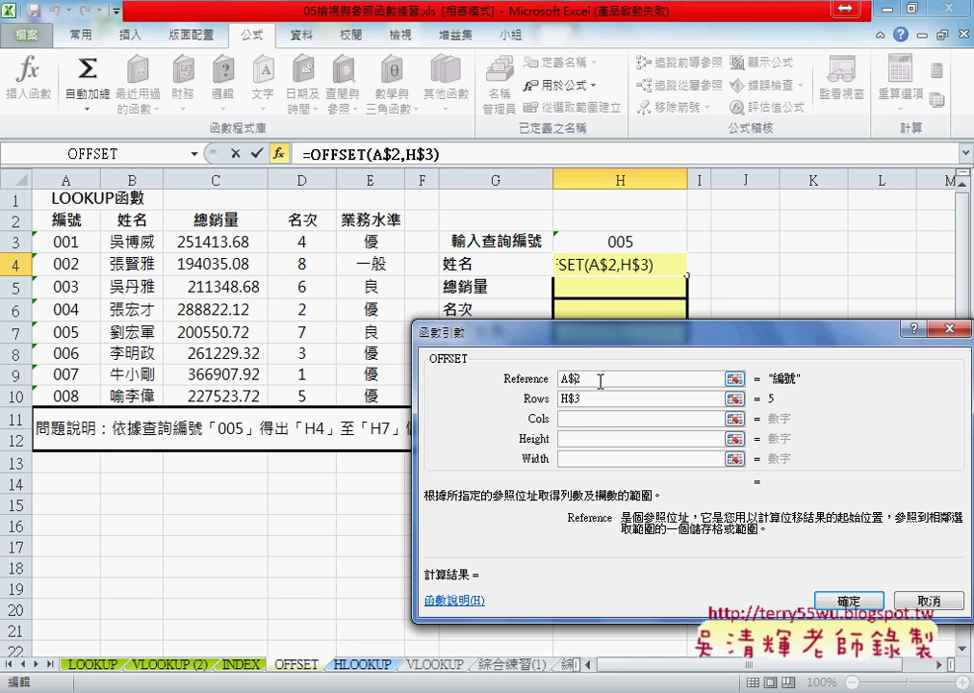
click(592, 421)
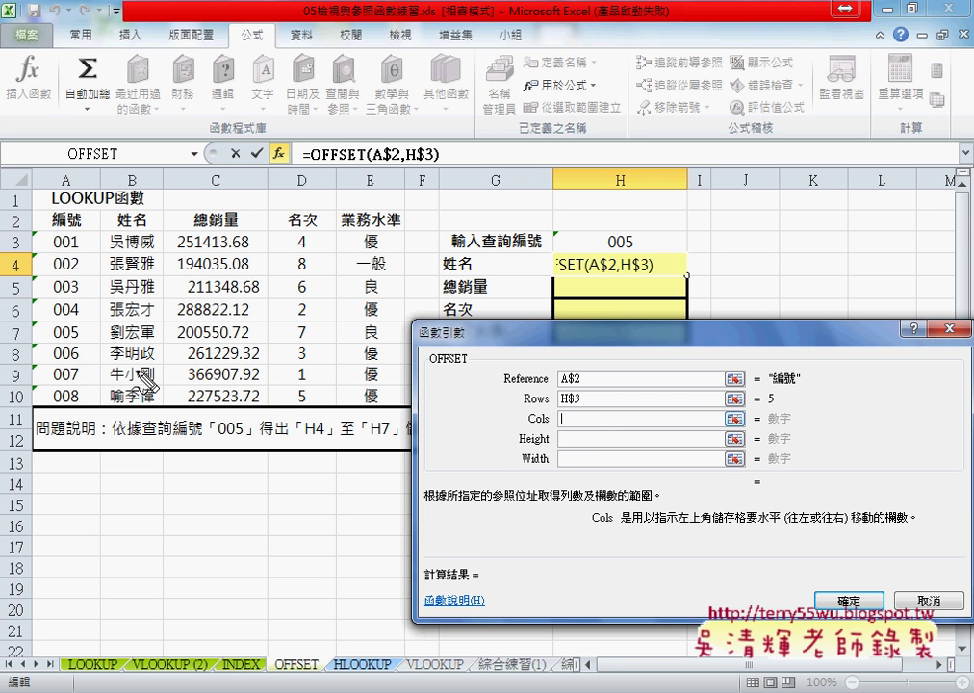
drag(154, 345, 161, 340)
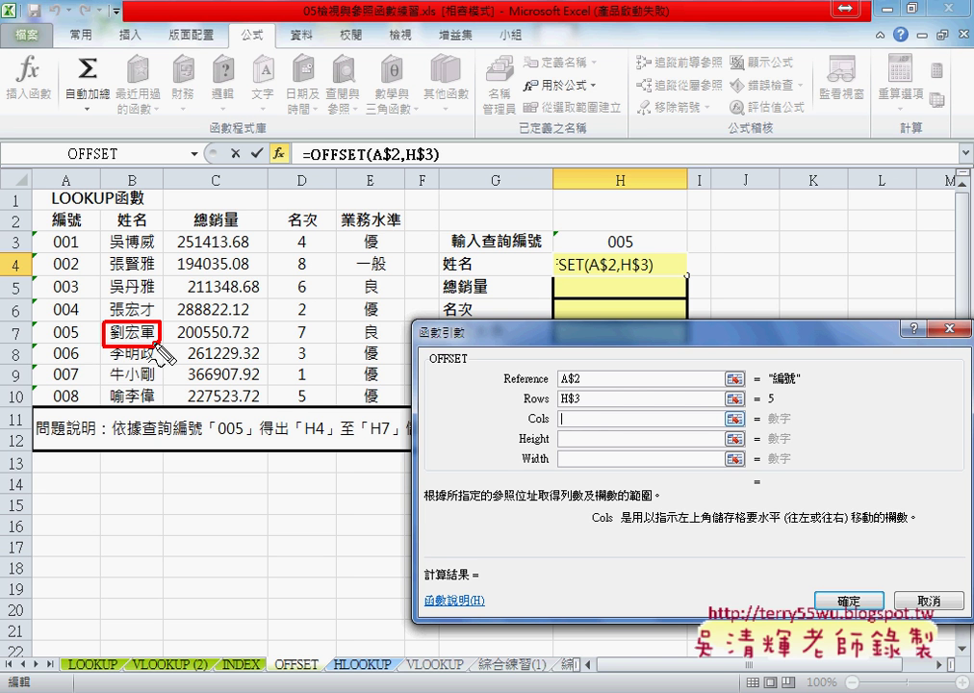
mouse_move(91, 202)
mouse_down()
mouse_move(86, 345)
mouse_move(102, 334)
mouse_up()
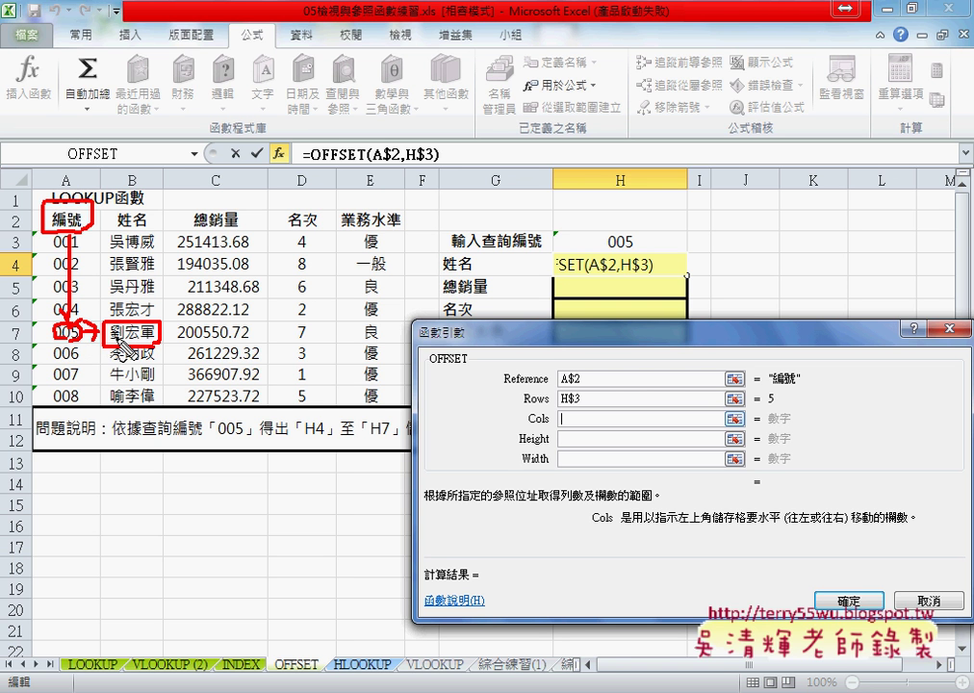
drag(163, 335, 249, 330)
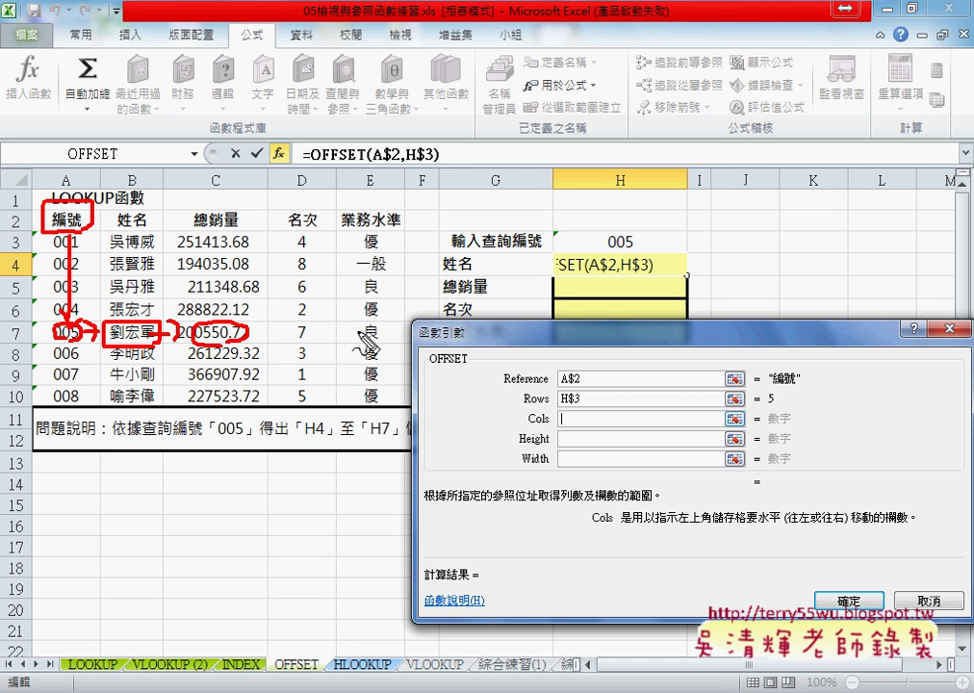
drag(129, 287, 132, 315)
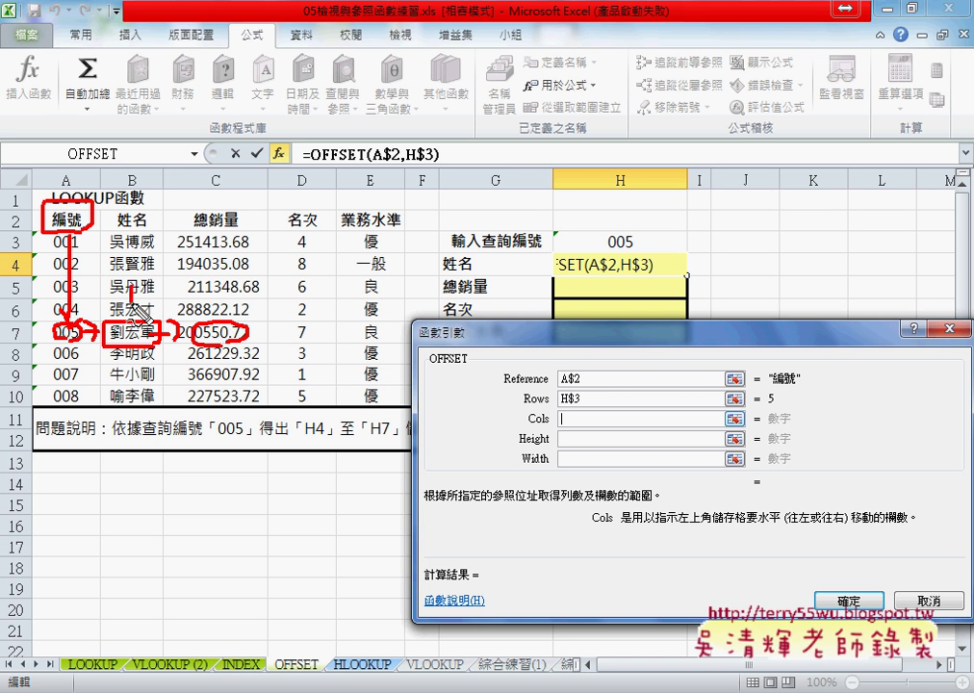
drag(200, 288, 218, 299)
drag(295, 282, 301, 308)
drag(364, 285, 372, 308)
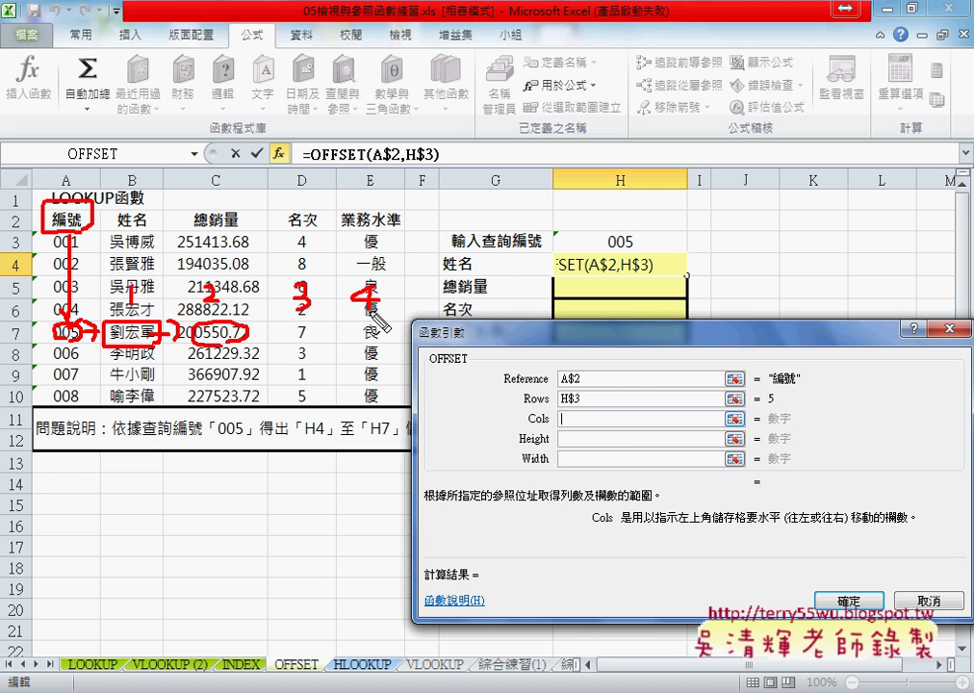
key(Escape)
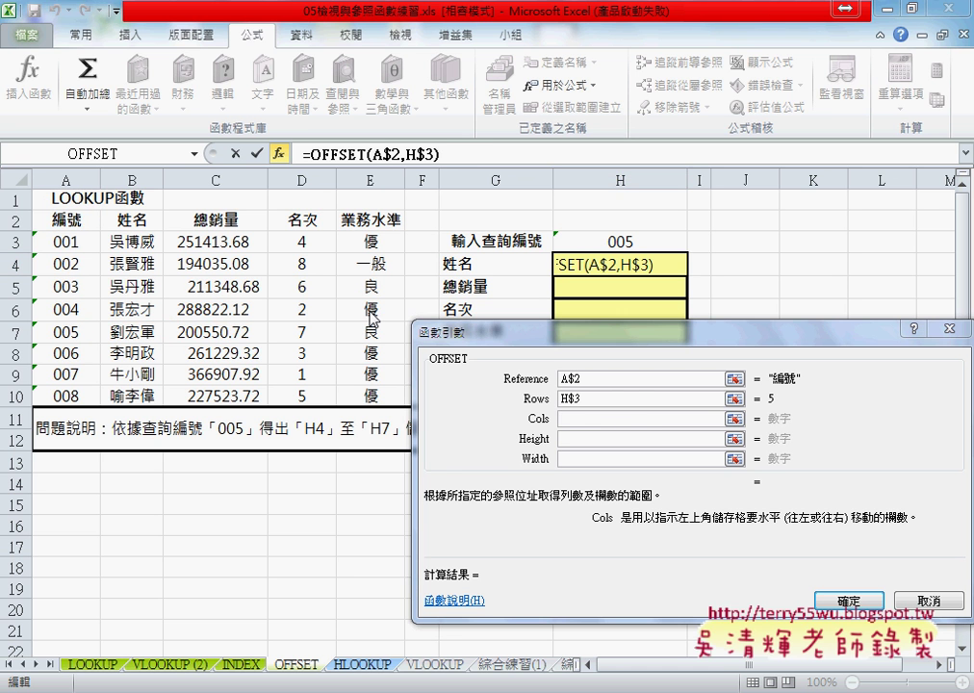
Enter row()-3 as the Cols argument of the H4 OFFSET formula.
click(626, 424)
text(r)
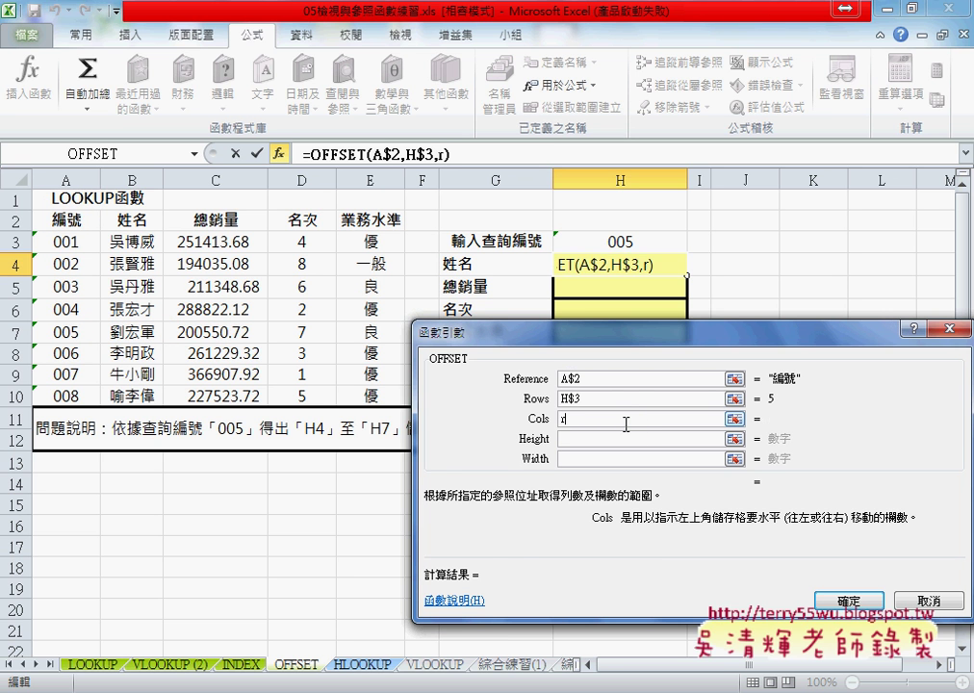
text(ow()
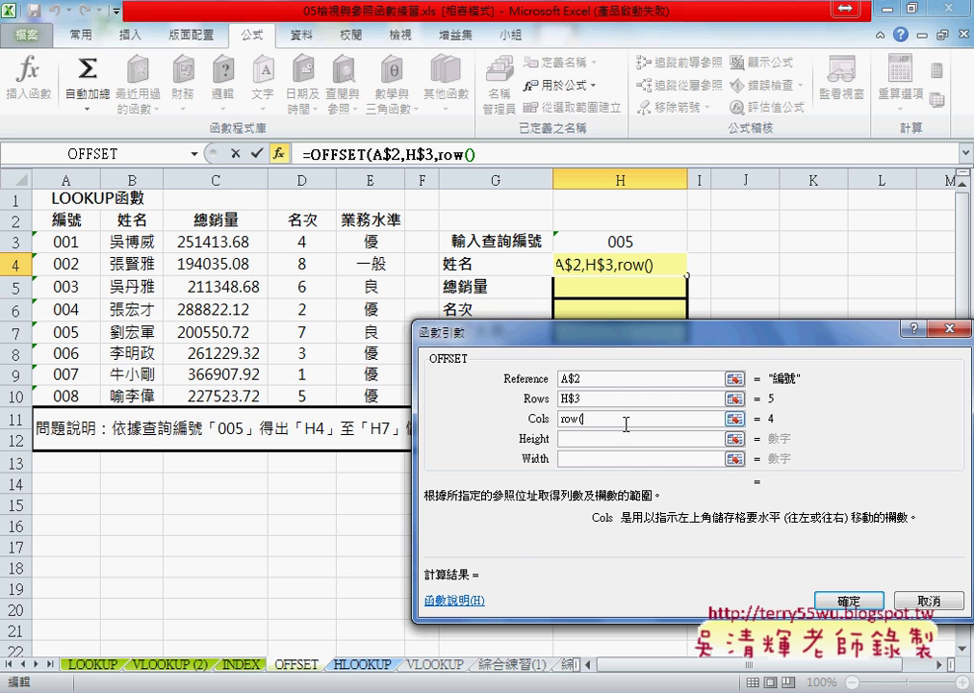
text())
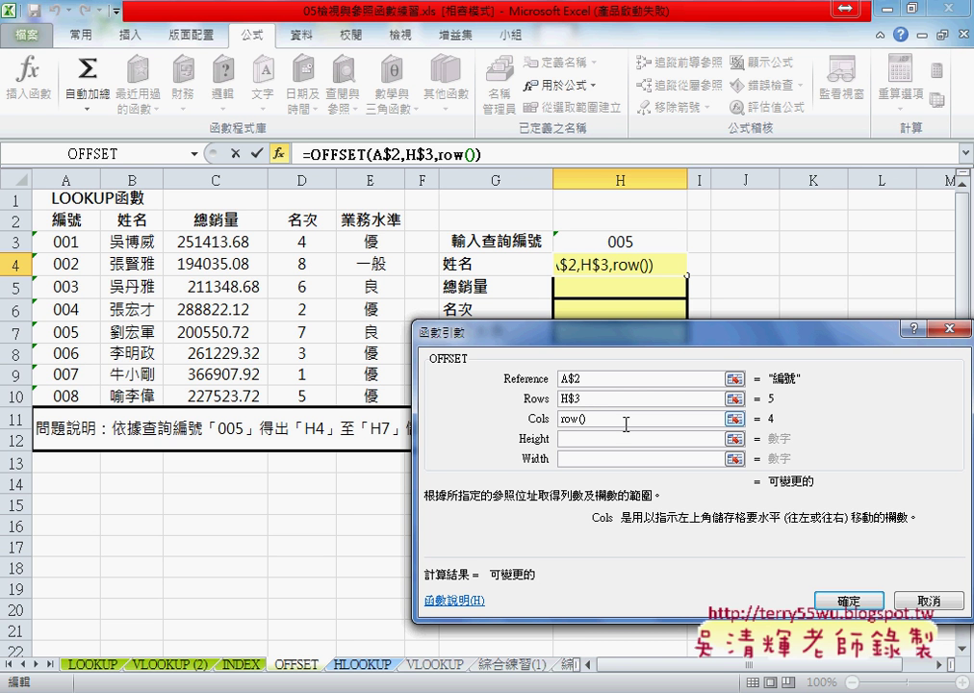
text(-3)
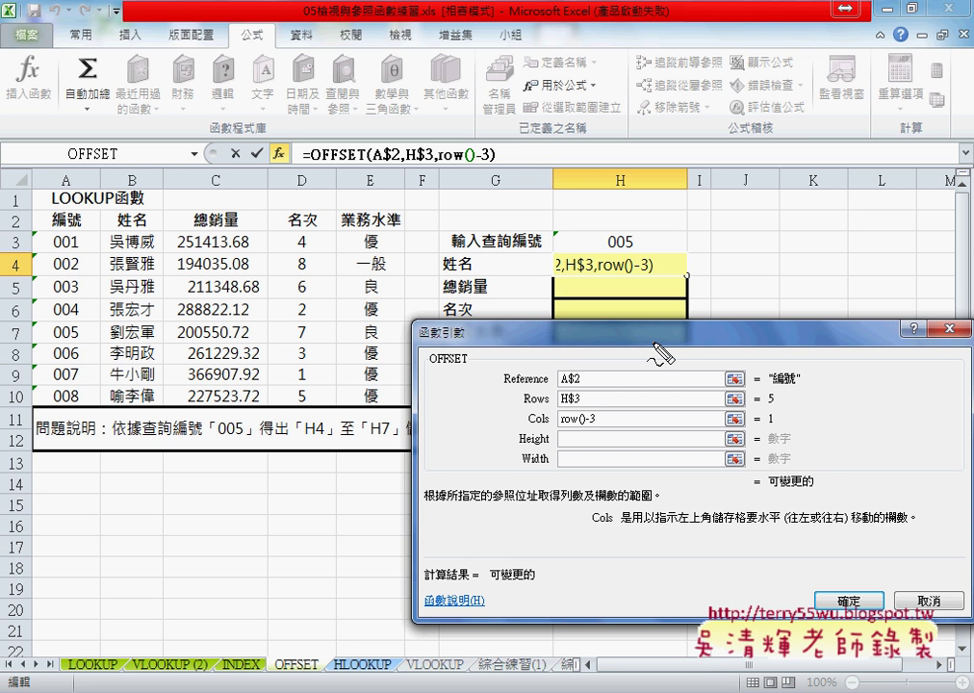
drag(107, 214, 84, 231)
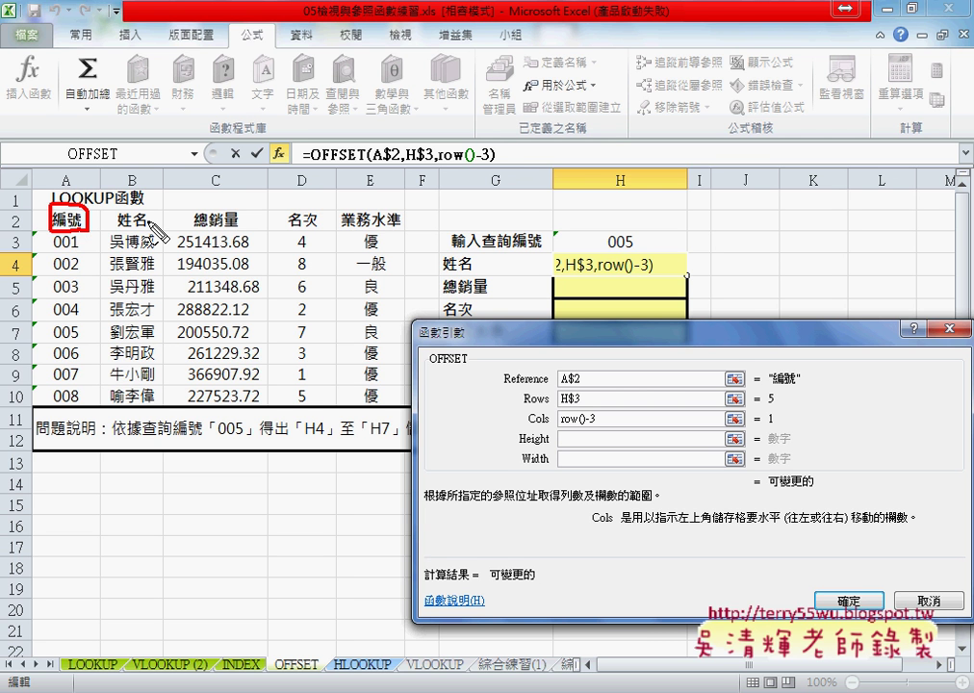
drag(609, 252, 634, 252)
drag(77, 237, 77, 345)
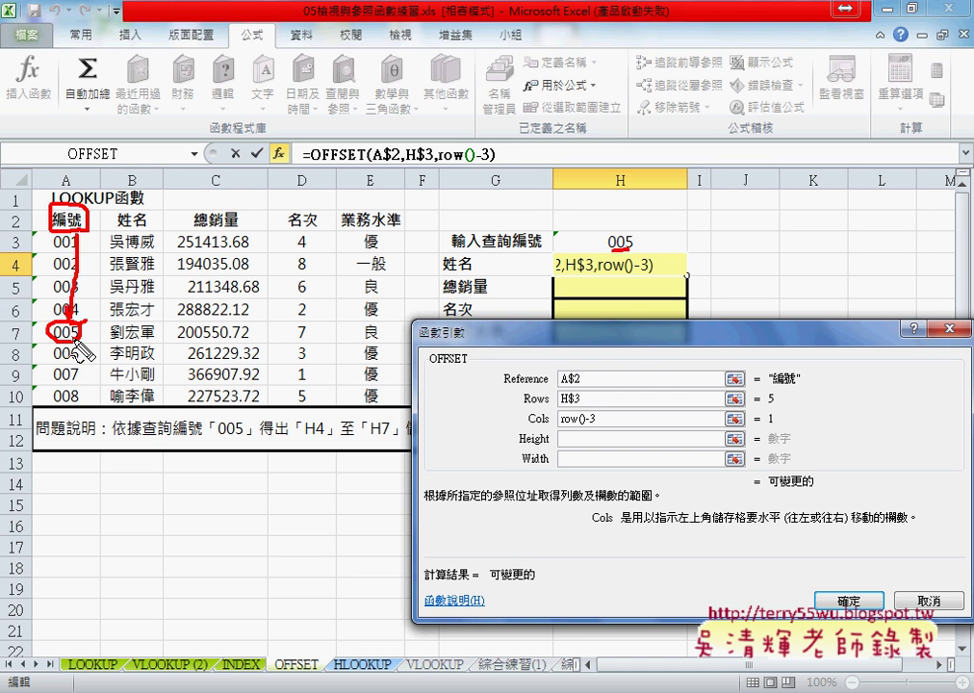
mouse_move(85, 331)
mouse_down()
mouse_move(102, 332)
mouse_move(97, 339)
mouse_move(123, 327)
mouse_up()
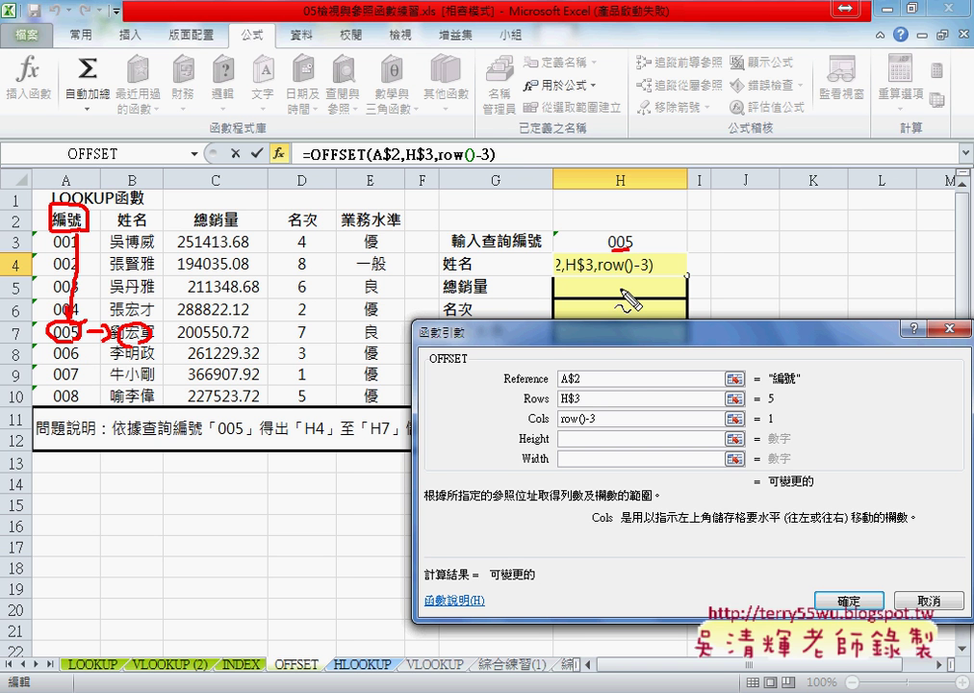
mouse_move(773, 389)
mouse_down()
mouse_move(770, 414)
mouse_move(807, 385)
mouse_up()
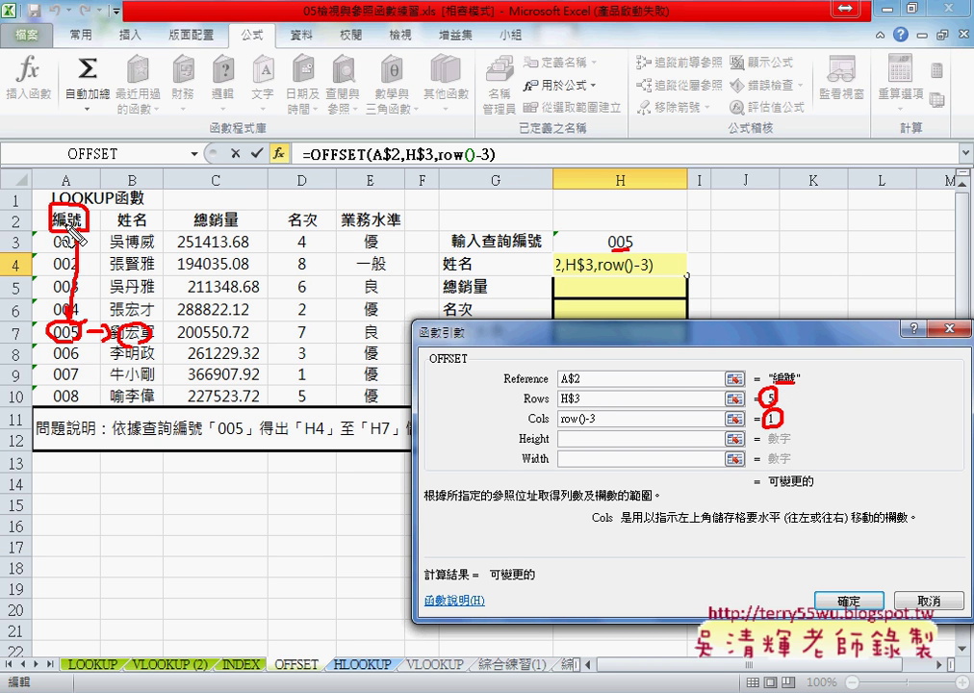
drag(560, 386, 580, 385)
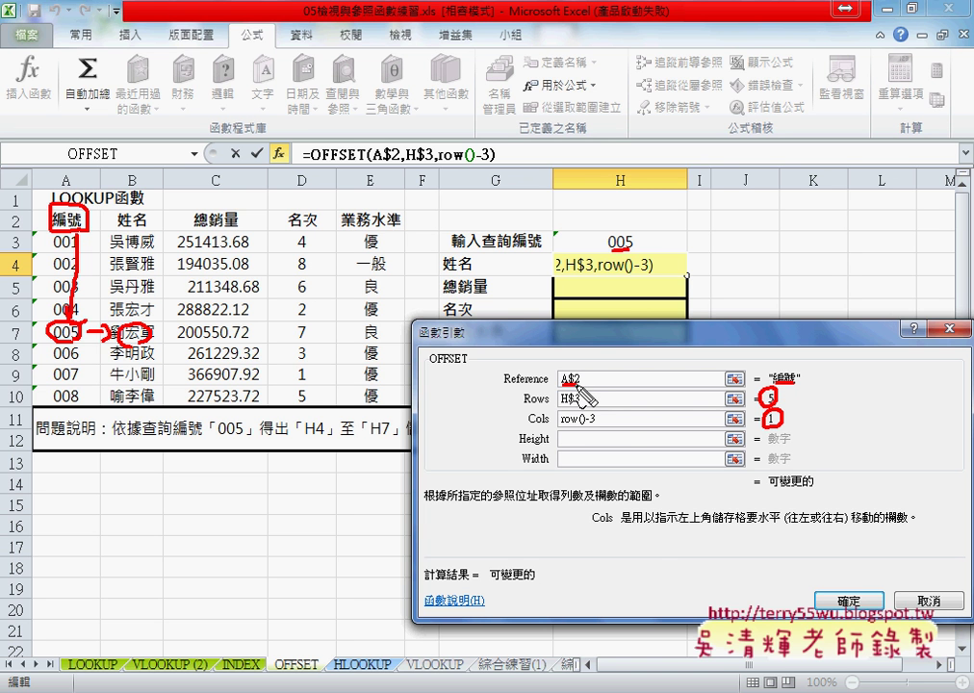
Confirm the OFFSET formula in H4 and fill it down through H7.
key(Escape)
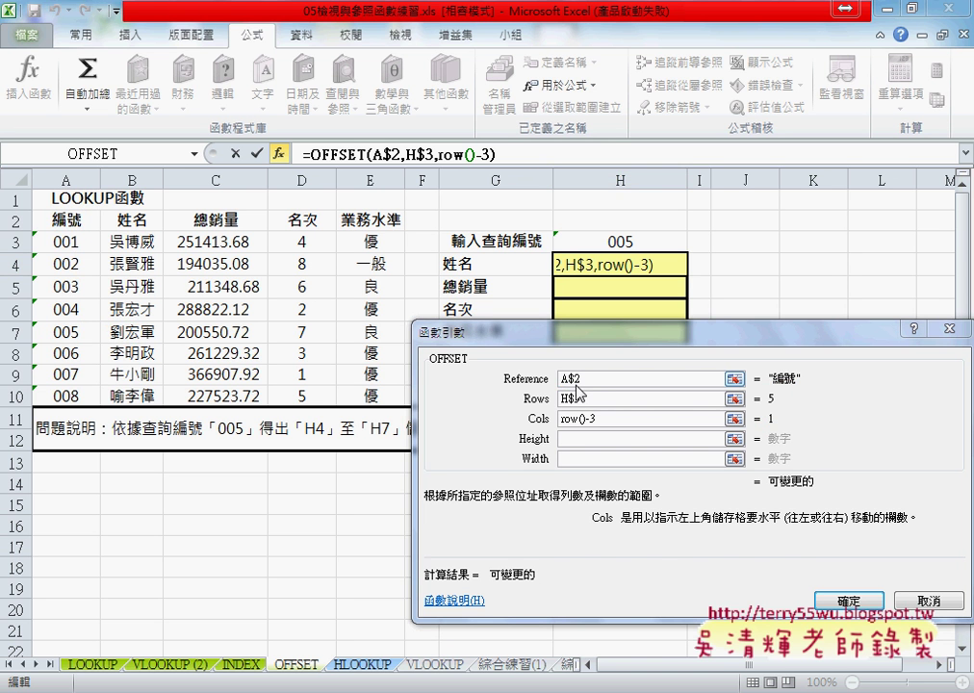
click(604, 379)
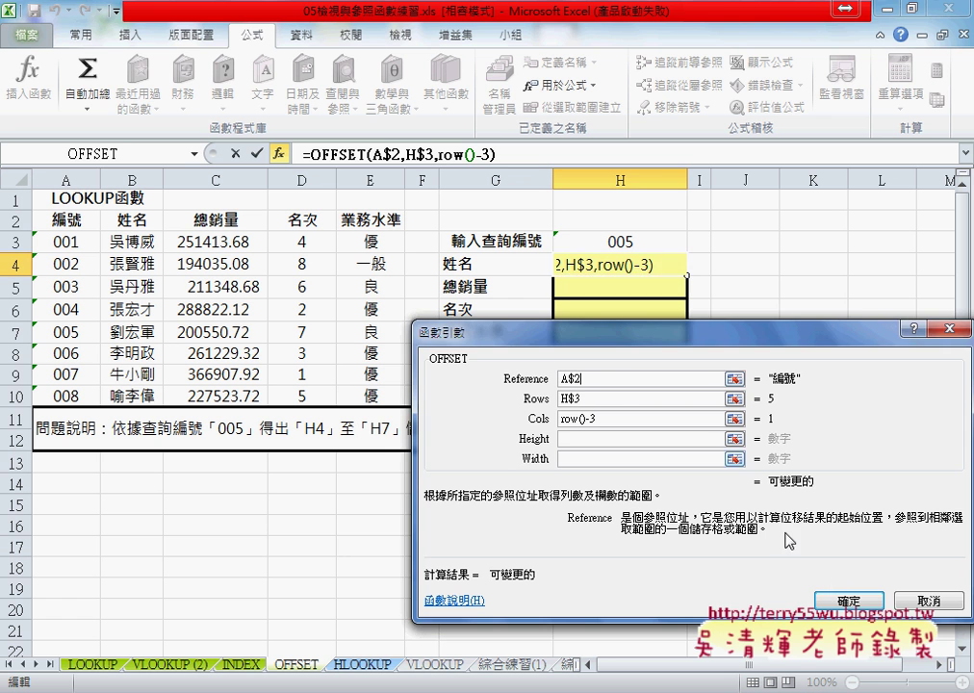
click(856, 599)
drag(686, 275, 682, 339)
Test the lookup by choosing ID 001, then 002, from H3's dropdown.
click(672, 244)
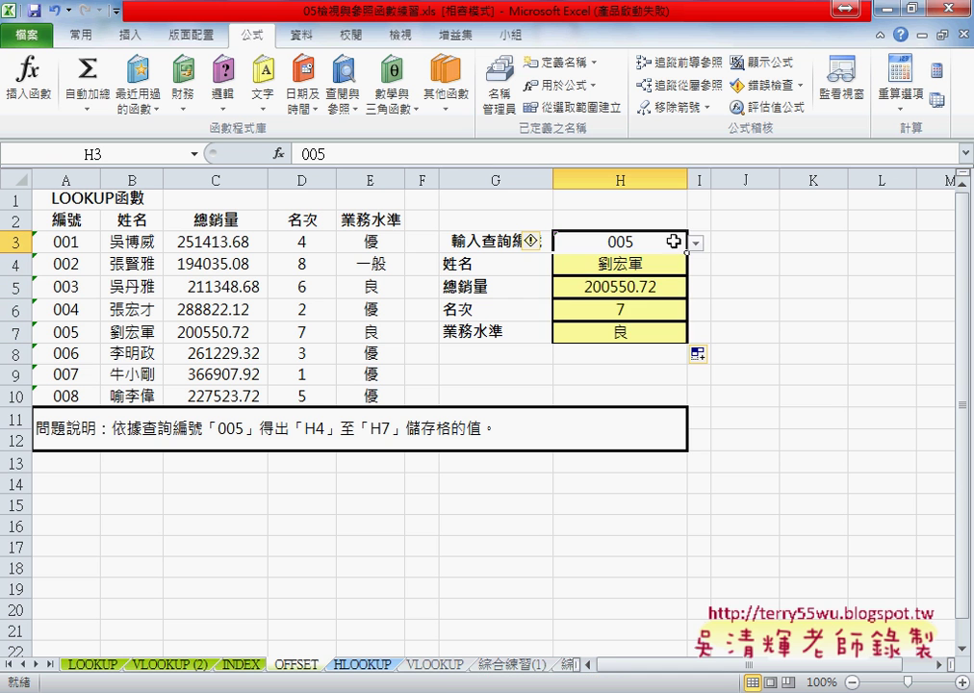
click(695, 243)
click(689, 259)
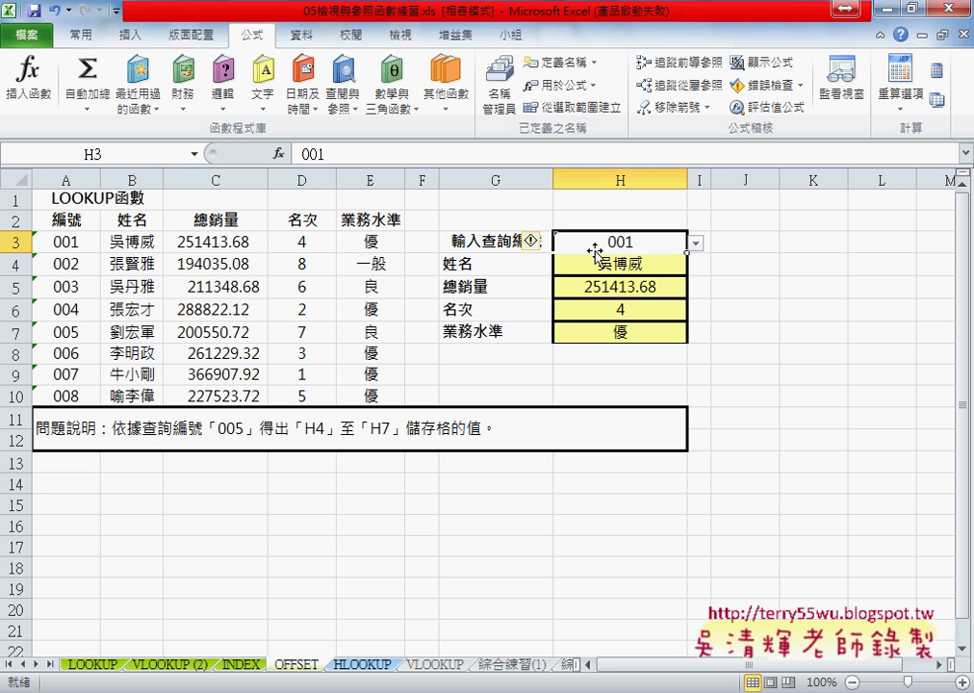
click(695, 244)
click(687, 270)
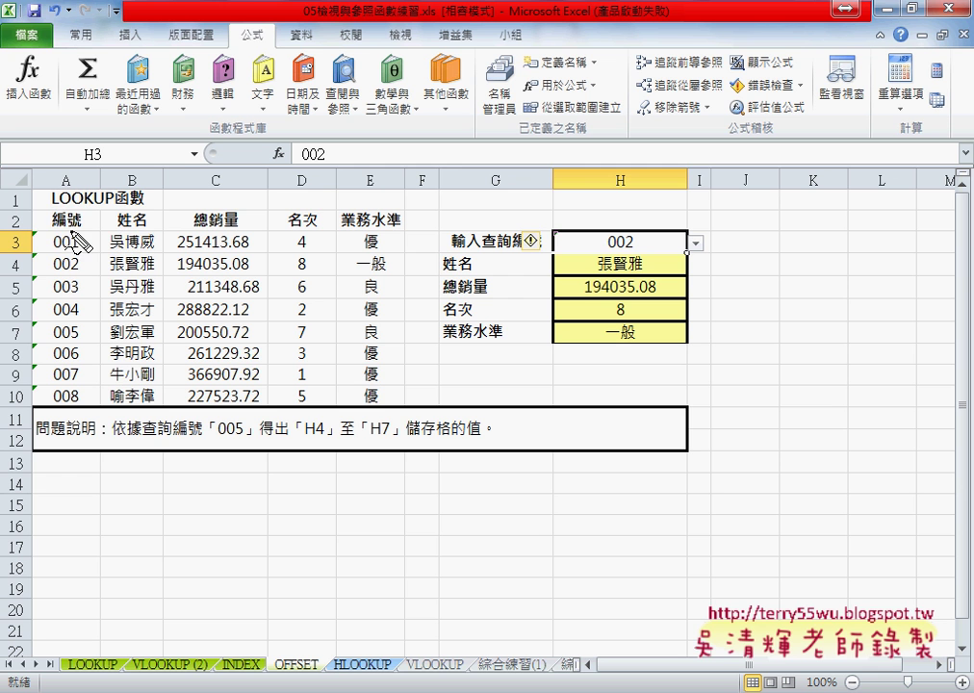
mouse_move(74, 204)
mouse_down()
mouse_move(50, 217)
mouse_move(99, 232)
mouse_up()
drag(609, 247, 632, 246)
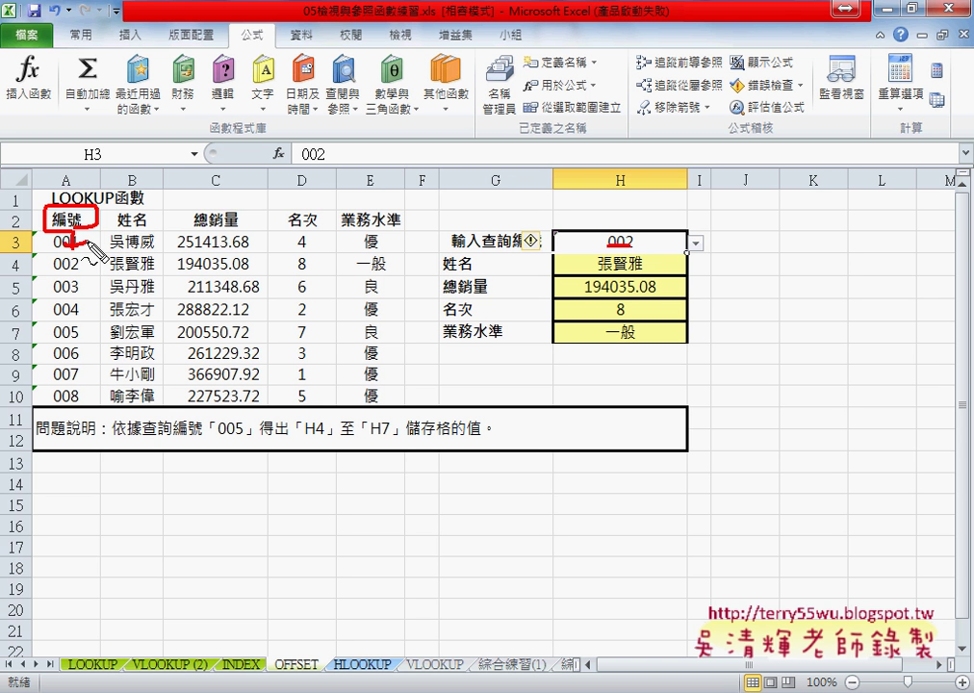
mouse_move(77, 229)
mouse_down()
mouse_move(77, 252)
mouse_move(85, 245)
mouse_up()
mouse_move(53, 255)
mouse_down()
mouse_move(50, 273)
mouse_move(70, 280)
mouse_move(104, 272)
mouse_move(97, 277)
mouse_move(144, 281)
mouse_move(192, 265)
mouse_move(258, 275)
mouse_move(279, 260)
mouse_move(302, 277)
mouse_up()
drag(333, 260, 384, 259)
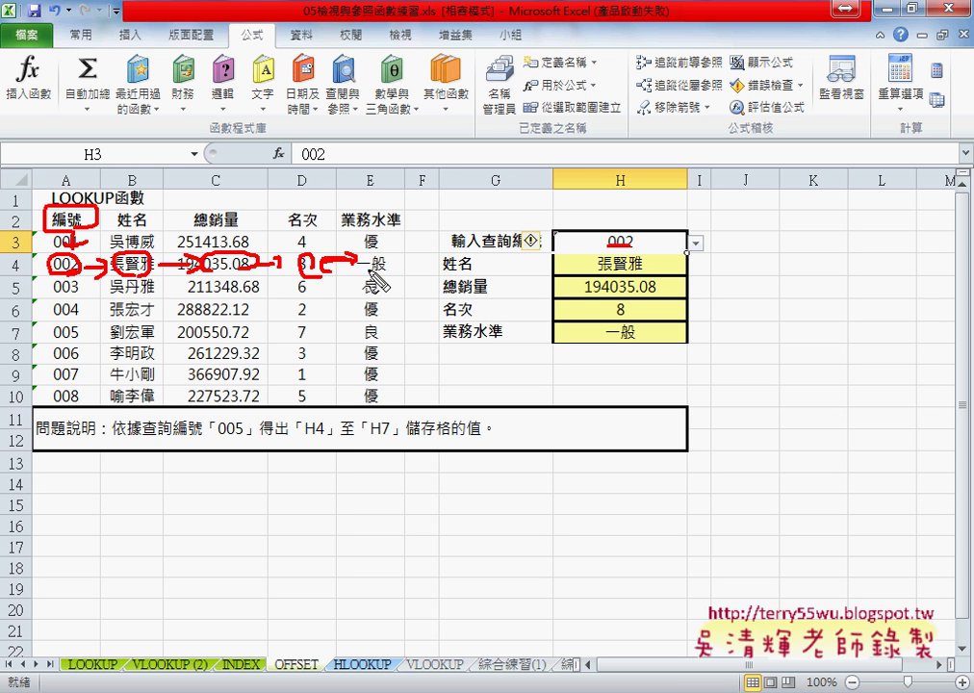
mouse_move(124, 253)
mouse_down()
mouse_move(317, 179)
mouse_move(549, 256)
mouse_up()
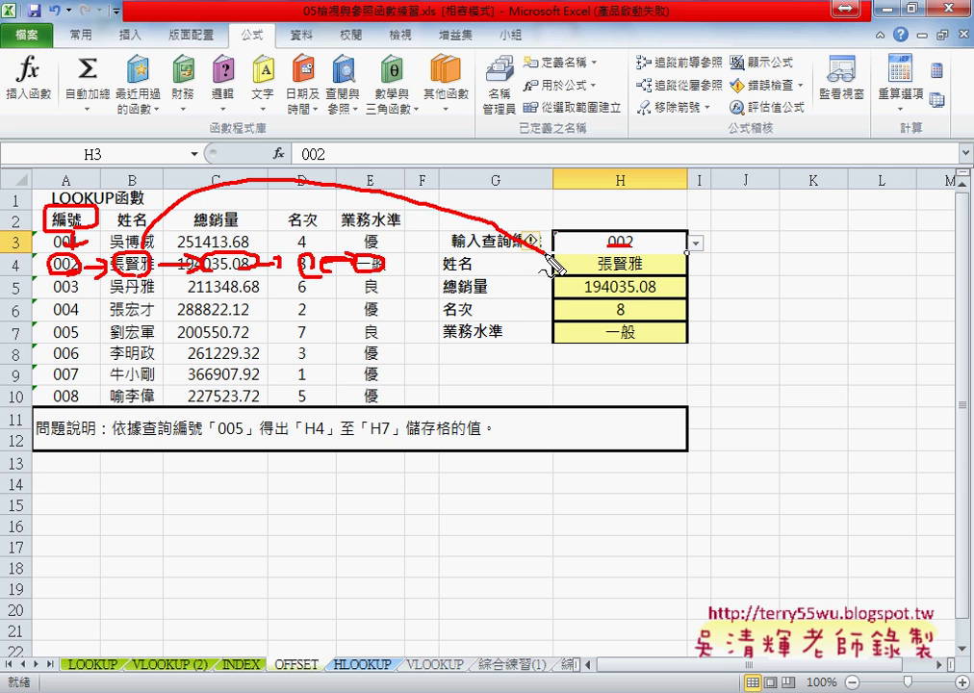
drag(170, 282, 554, 286)
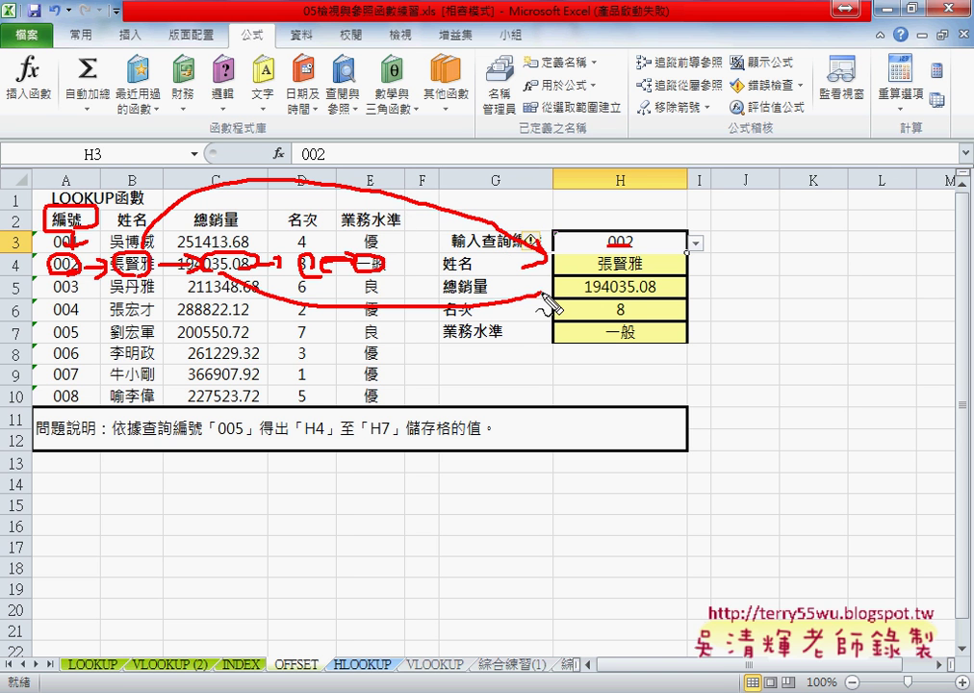
drag(364, 317, 554, 304)
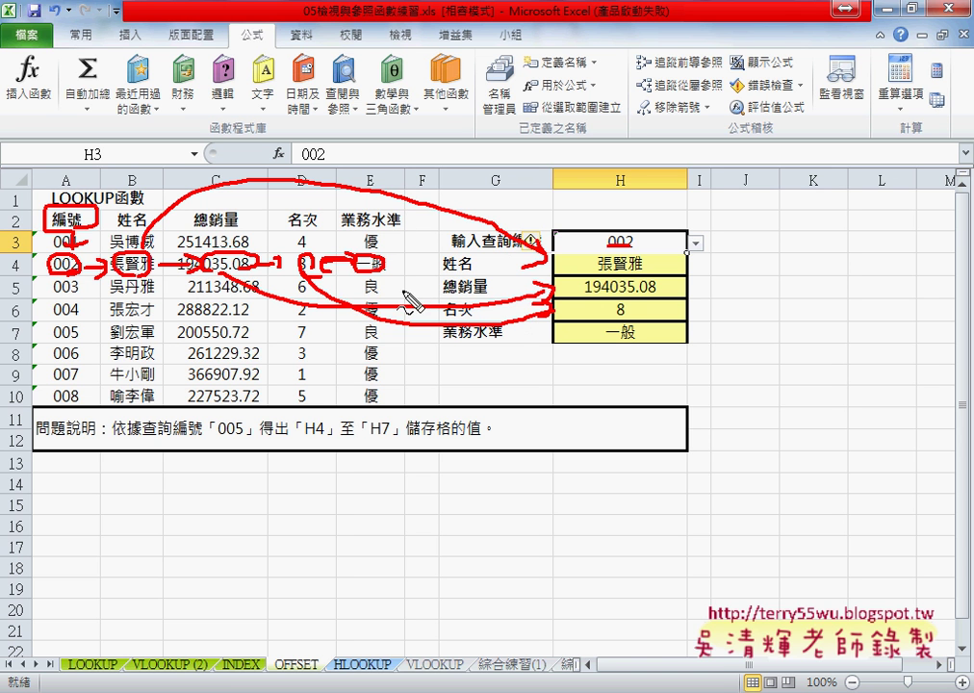
drag(380, 258, 544, 339)
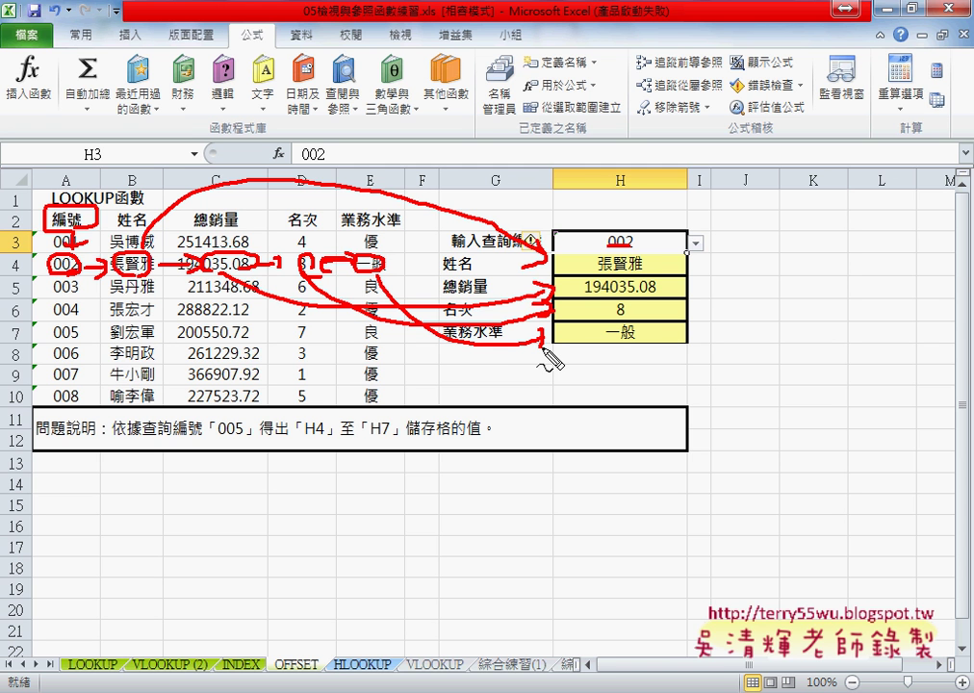